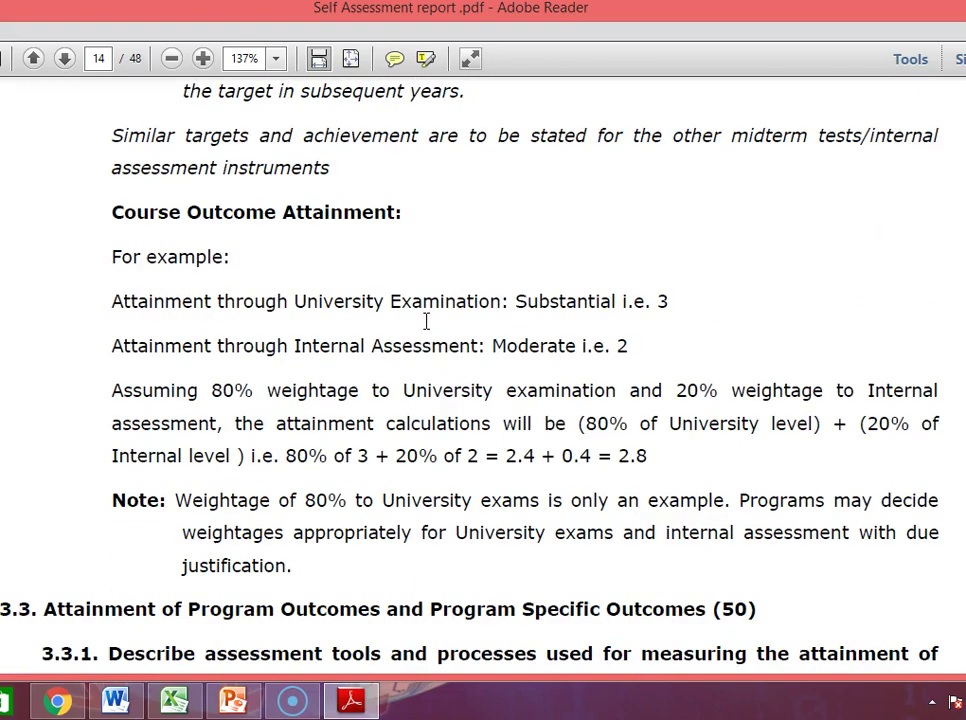
Highlight the calculation "80% of 3 + 20% of 2 = 2.4 + 0.4 = 2.8" and the "Course Outcome Attainment" heading
{"action": "scroll", "coordinate": [426, 321], "scroll_direction": "down", "scroll_amount": 1}
{"action": "scroll", "coordinate": [426, 321], "scroll_direction": "down", "scroll_amount": 1}
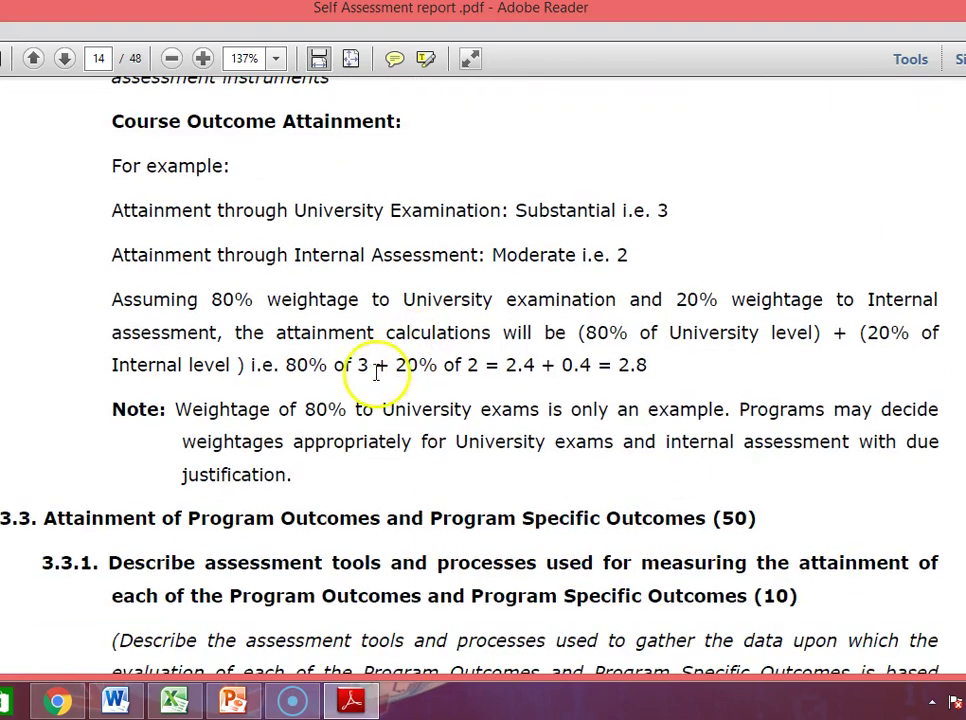
{"action": "left_click_drag", "start_coordinate": [287, 367], "coordinate": [640, 371]}
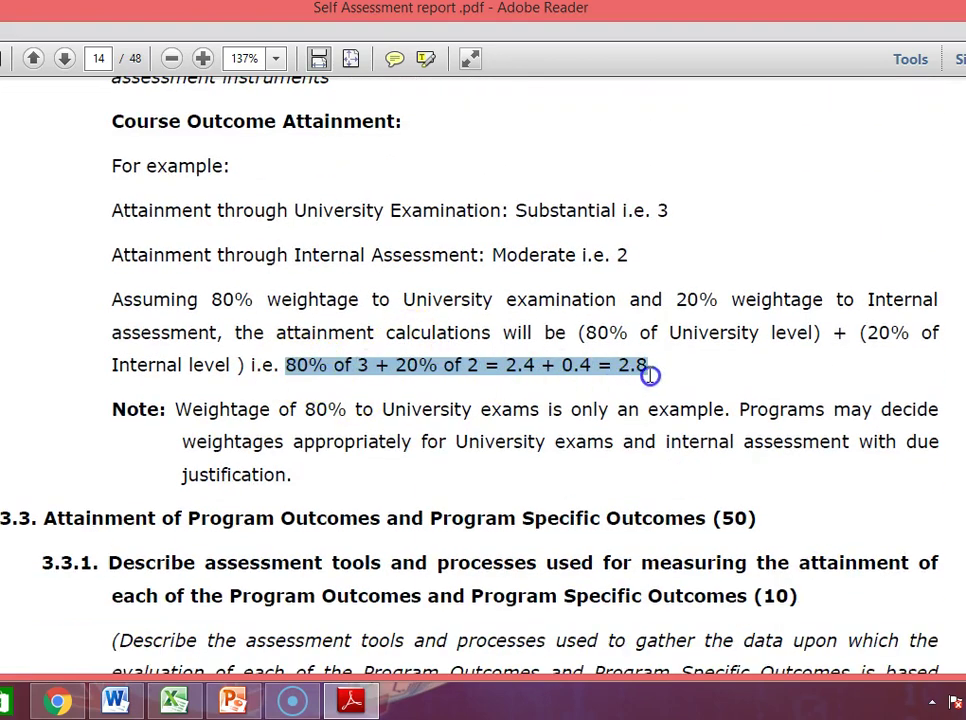
{"action": "left_click", "coordinate": [427, 59]}
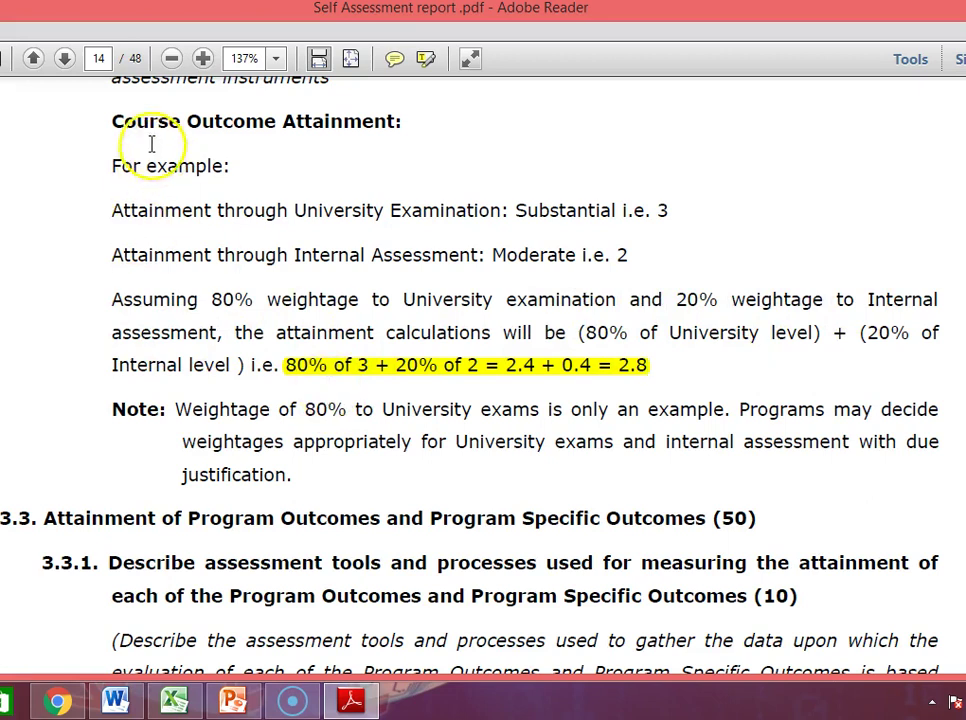
{"action": "left_click_drag", "start_coordinate": [112, 121], "coordinate": [402, 121]}
{"action": "left_click", "coordinate": [425, 58]}
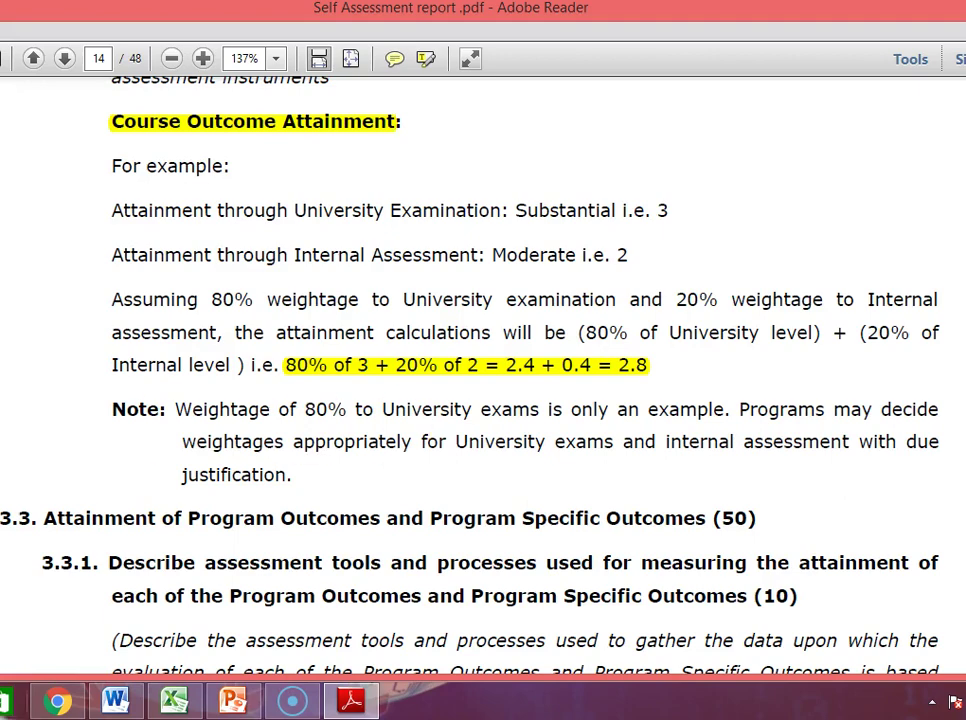
Switch to the Thermal Engineering I workbook in Excel and review the attainment level table on the IAT I sheet
{"action": "left_click", "coordinate": [176, 702]}
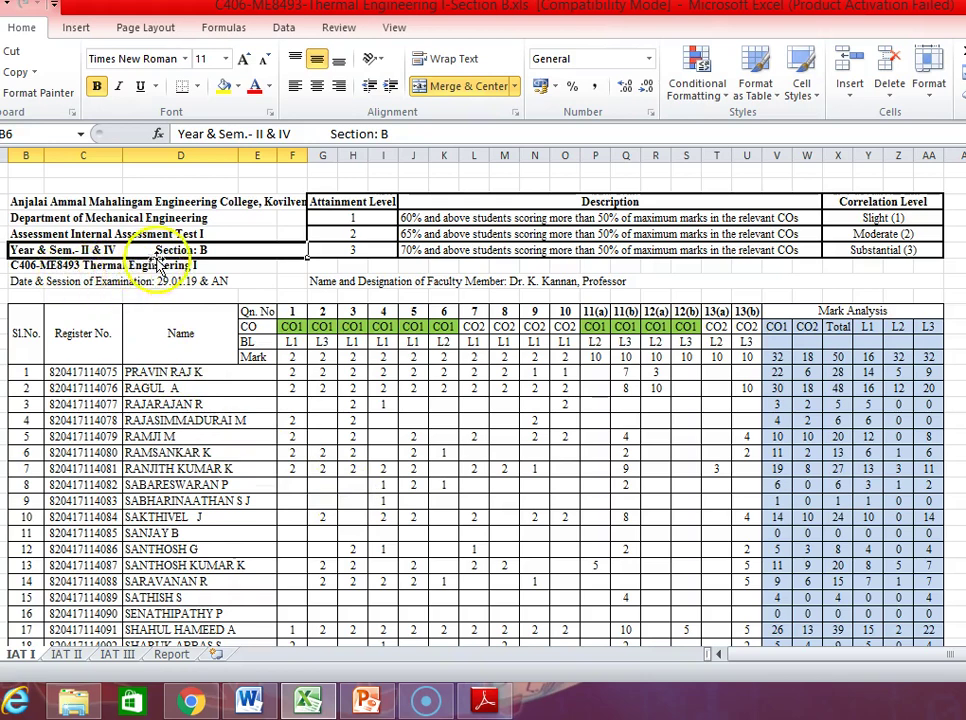
{"action": "left_click", "coordinate": [360, 203]}
{"action": "left_click_drag", "start_coordinate": [360, 203], "coordinate": [876, 247]}
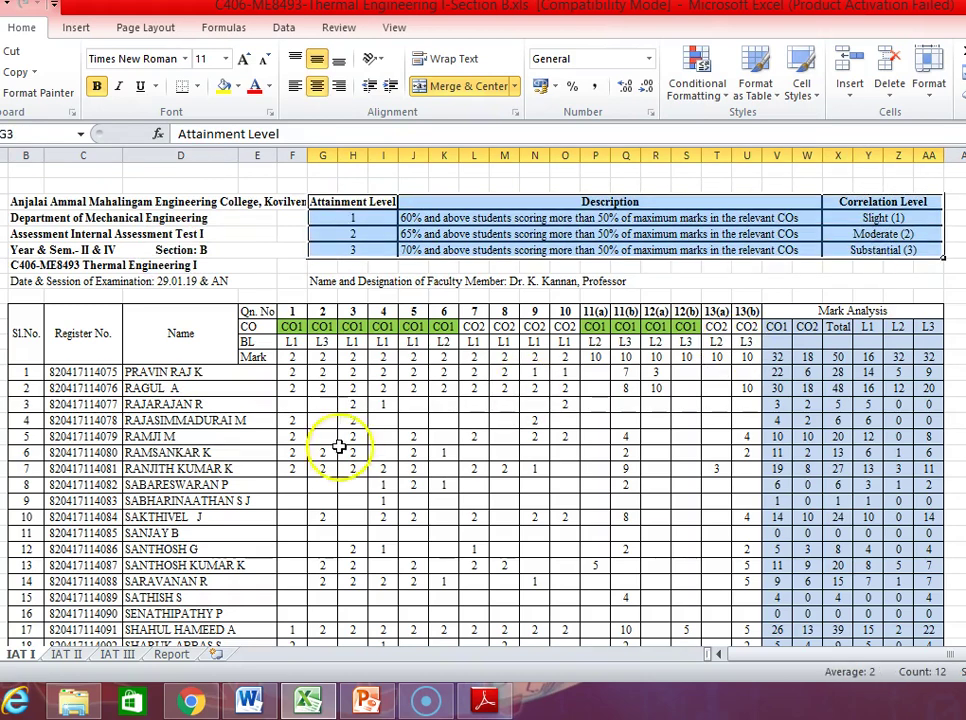
{"action": "left_click", "coordinate": [342, 451]}
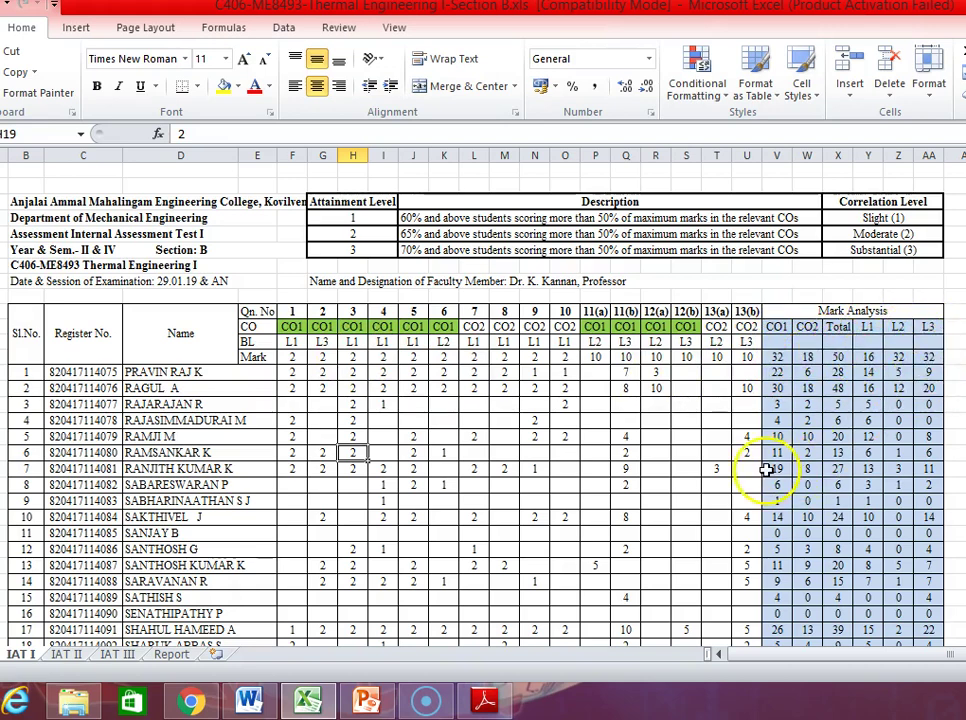
Examine the students' question-wise marks on the IAT I sheet from the header rows to the summary rows and back
{"action": "scroll", "coordinate": [177, 504], "scroll_direction": "down", "scroll_amount": 1}
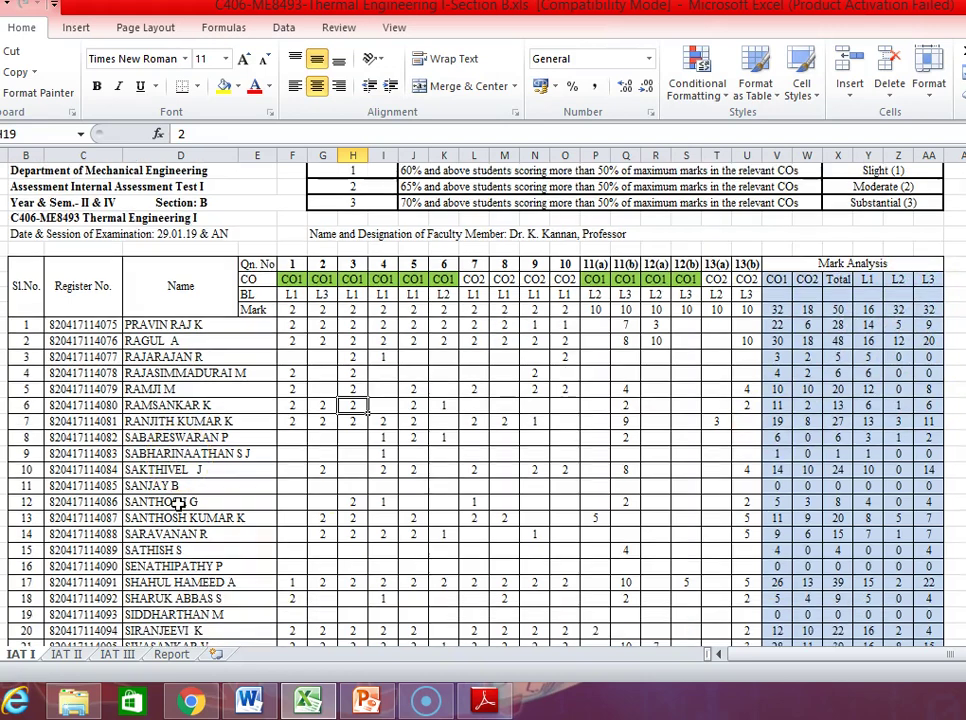
{"action": "scroll", "coordinate": [177, 504], "scroll_direction": "down", "scroll_amount": 3}
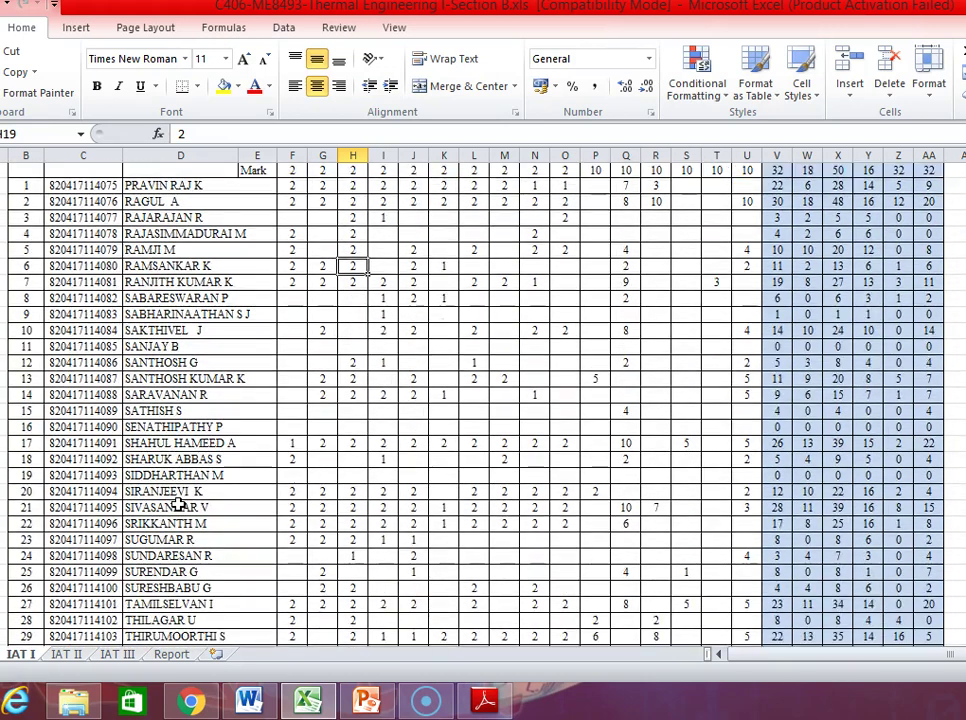
{"action": "scroll", "coordinate": [177, 505], "scroll_direction": "up", "scroll_amount": 1}
{"action": "scroll", "coordinate": [177, 504], "scroll_direction": "down", "scroll_amount": 8}
{"action": "scroll", "coordinate": [177, 504], "scroll_direction": "down", "scroll_amount": 6}
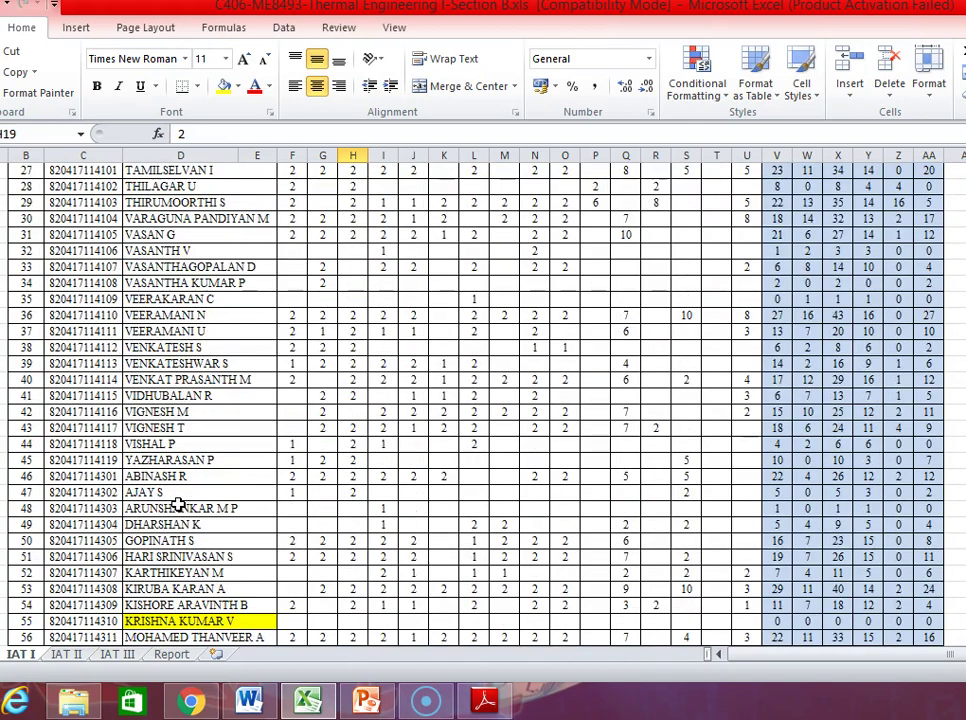
{"action": "scroll", "coordinate": [177, 505], "scroll_direction": "down", "scroll_amount": 3}
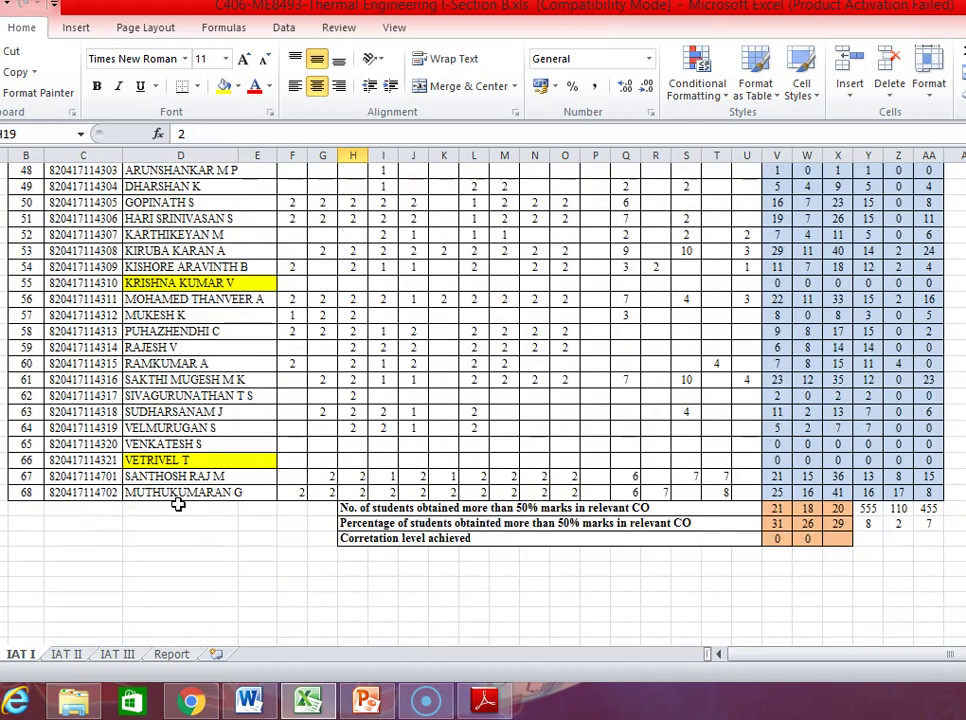
{"action": "scroll", "coordinate": [177, 505], "scroll_direction": "up", "scroll_amount": 16}
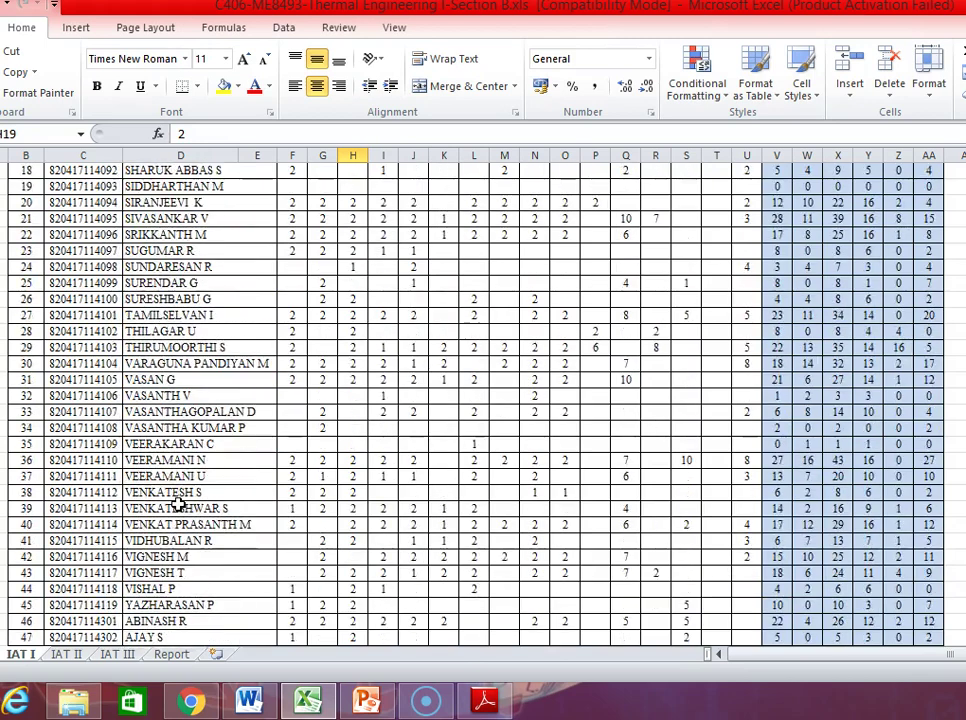
{"action": "scroll", "coordinate": [177, 504], "scroll_direction": "up", "scroll_amount": 2}
{"action": "scroll", "coordinate": [177, 504], "scroll_direction": "down", "scroll_amount": 3}
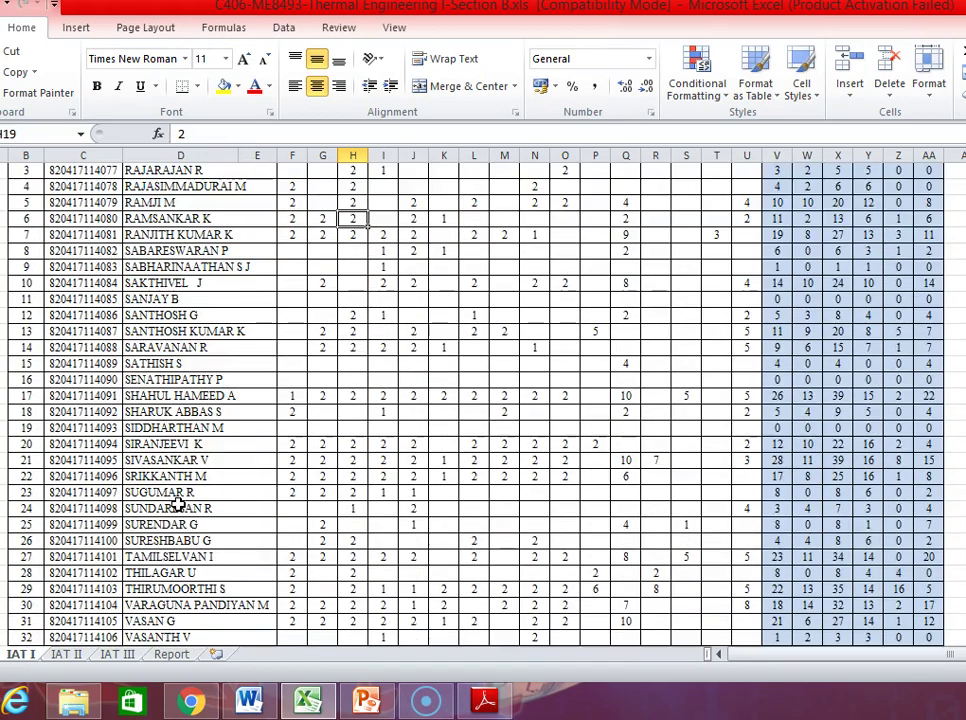
{"action": "scroll", "coordinate": [177, 504], "scroll_direction": "up", "scroll_amount": 2}
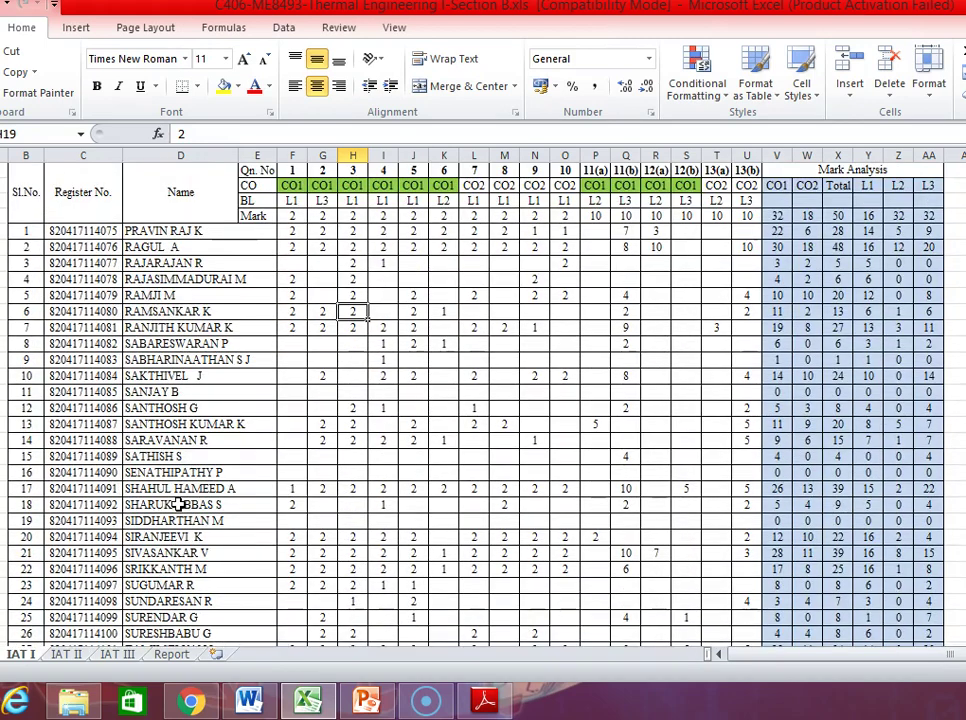
{"action": "scroll", "coordinate": [177, 505], "scroll_direction": "up", "scroll_amount": 1}
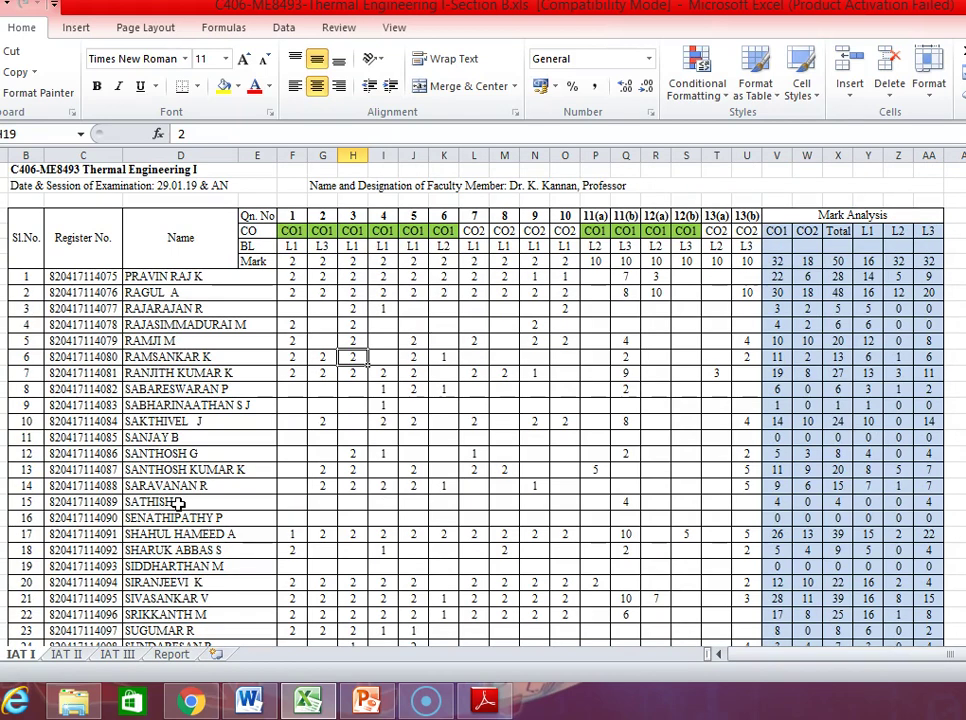
{"action": "scroll", "coordinate": [177, 505], "scroll_direction": "down", "scroll_amount": 4}
{"action": "scroll", "coordinate": [177, 505], "scroll_direction": "up", "scroll_amount": 7}
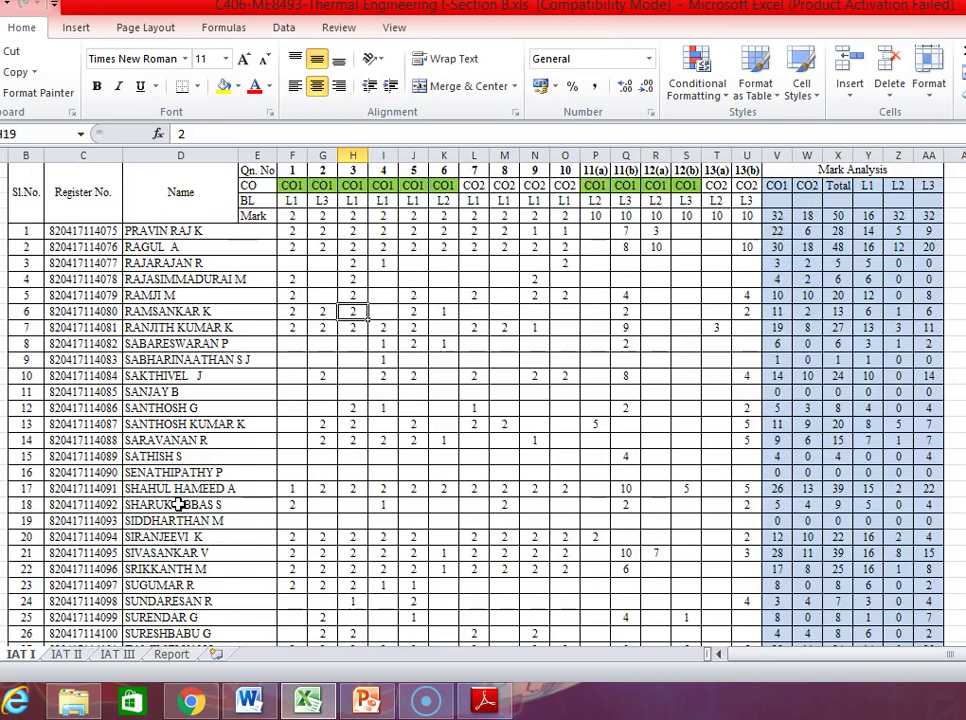
Inspect the formulas that total the first student's CO1 and CO2 marks in the Mark Analysis columns
{"action": "left_click", "coordinate": [777, 371]}
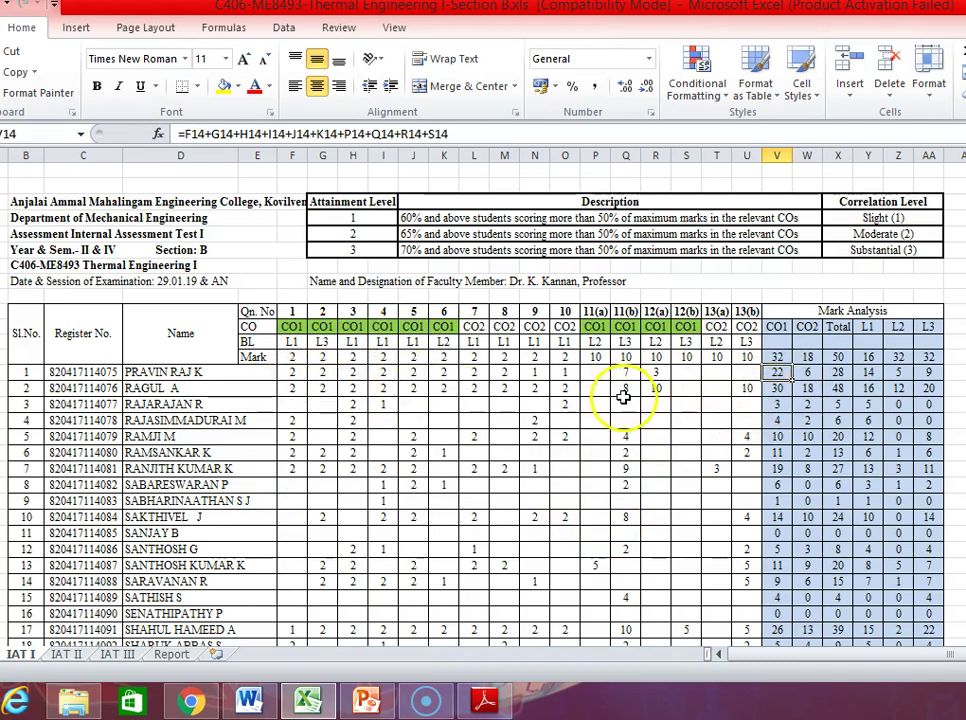
{"action": "left_click", "coordinate": [812, 374]}
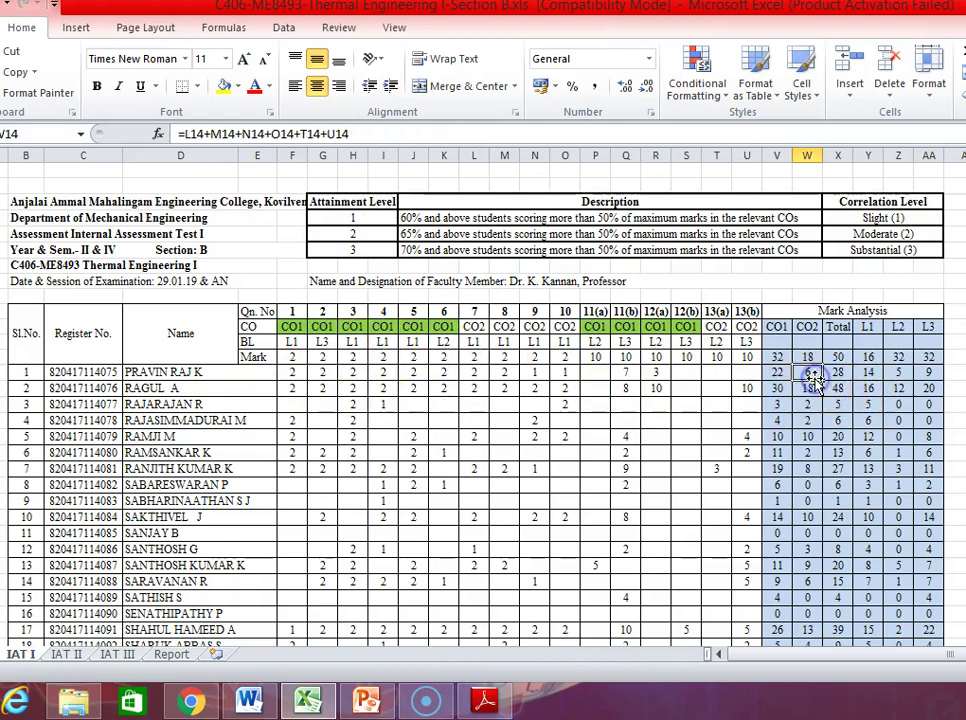
Inspect the formula counting students above 50% in CO1 and compare its threshold with the CO1 maximum mark
{"action": "scroll", "coordinate": [757, 530], "scroll_direction": "down", "scroll_amount": 1}
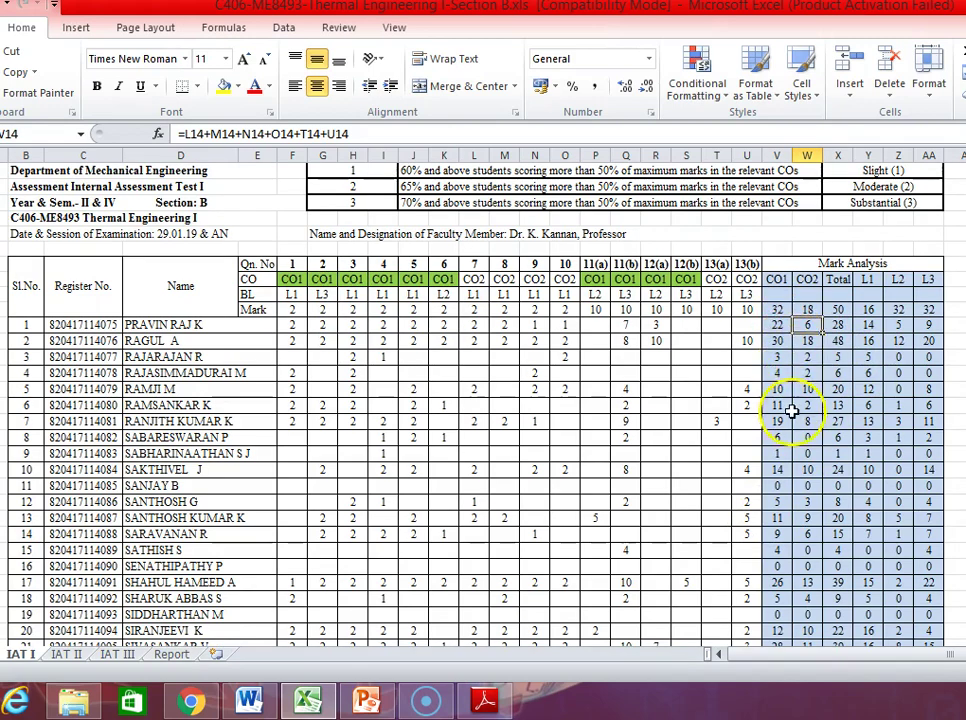
{"action": "scroll", "coordinate": [797, 517], "scroll_direction": "down", "scroll_amount": 10}
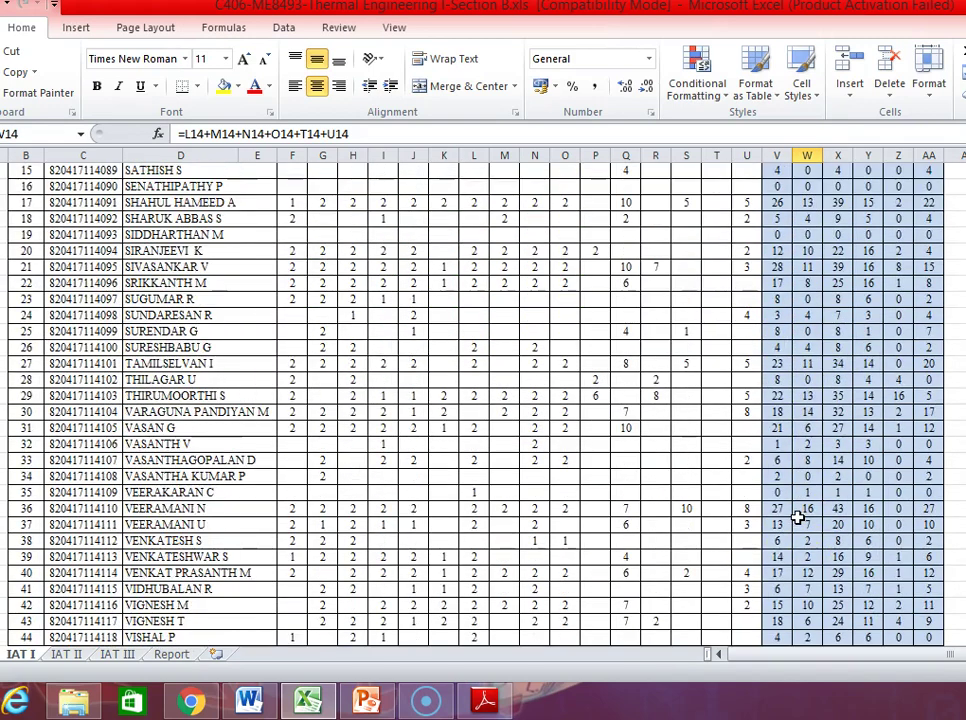
{"action": "scroll", "coordinate": [797, 517], "scroll_direction": "down", "scroll_amount": 8}
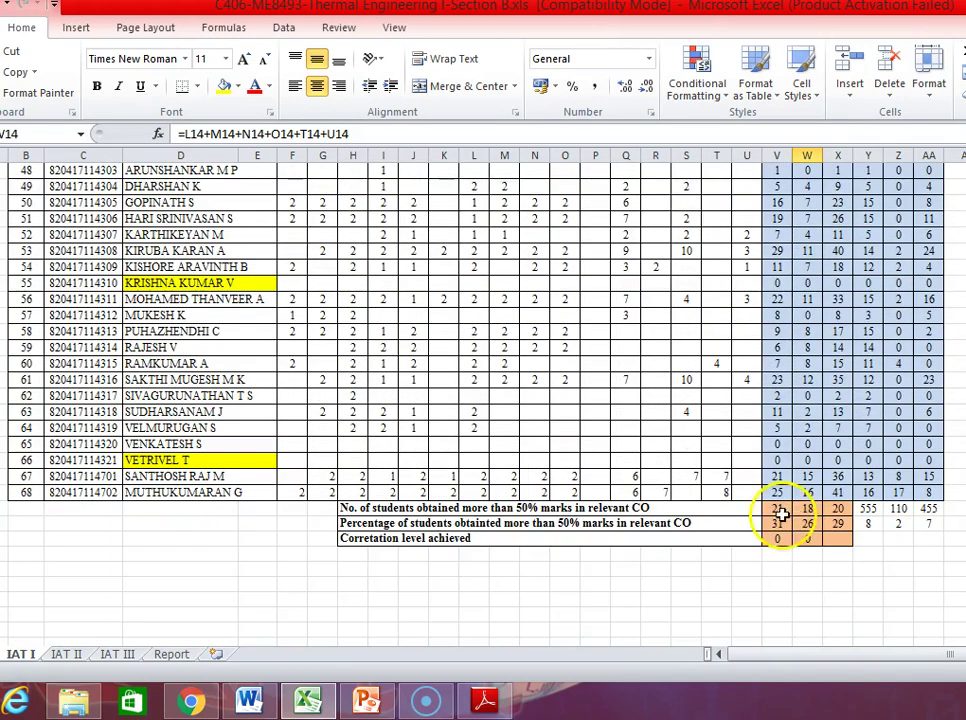
{"action": "left_click", "coordinate": [780, 509]}
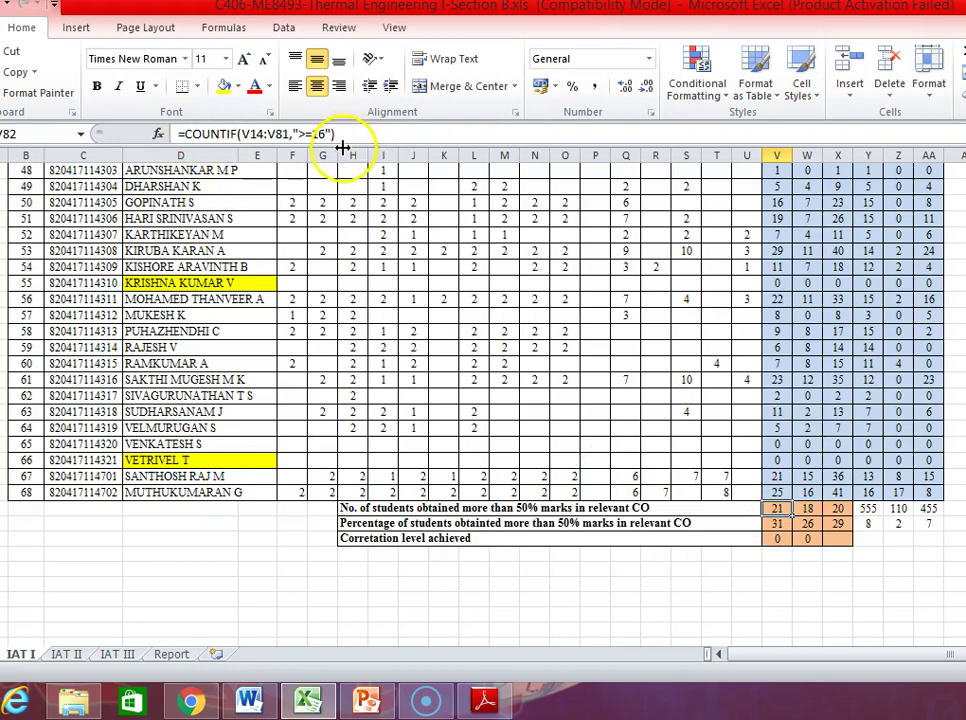
{"action": "scroll", "coordinate": [474, 578], "scroll_direction": "up", "scroll_amount": 17}
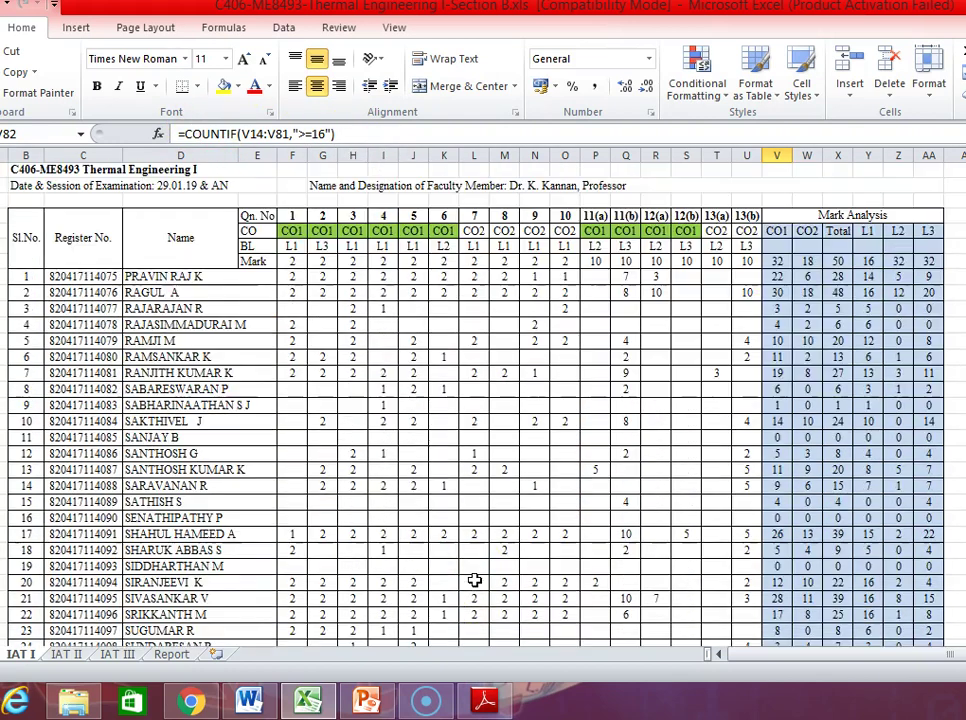
{"action": "left_click", "coordinate": [776, 262]}
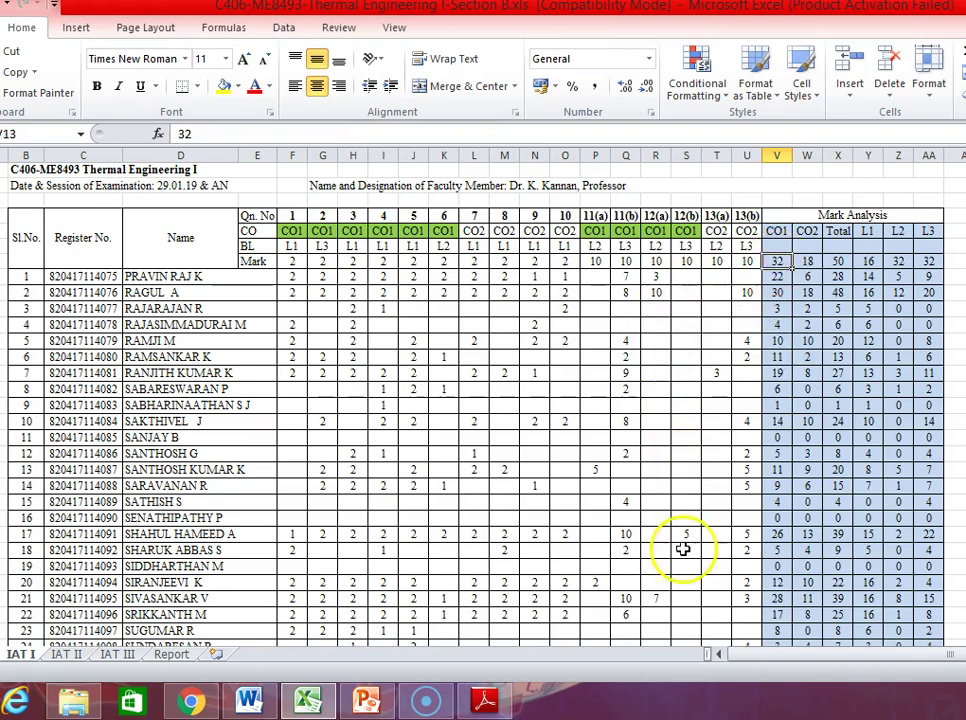
Inspect the CO2 formulas for the percentage and number of students above 50% in the IAT I summary rows
{"action": "scroll", "coordinate": [670, 545], "scroll_direction": "down", "scroll_amount": 18}
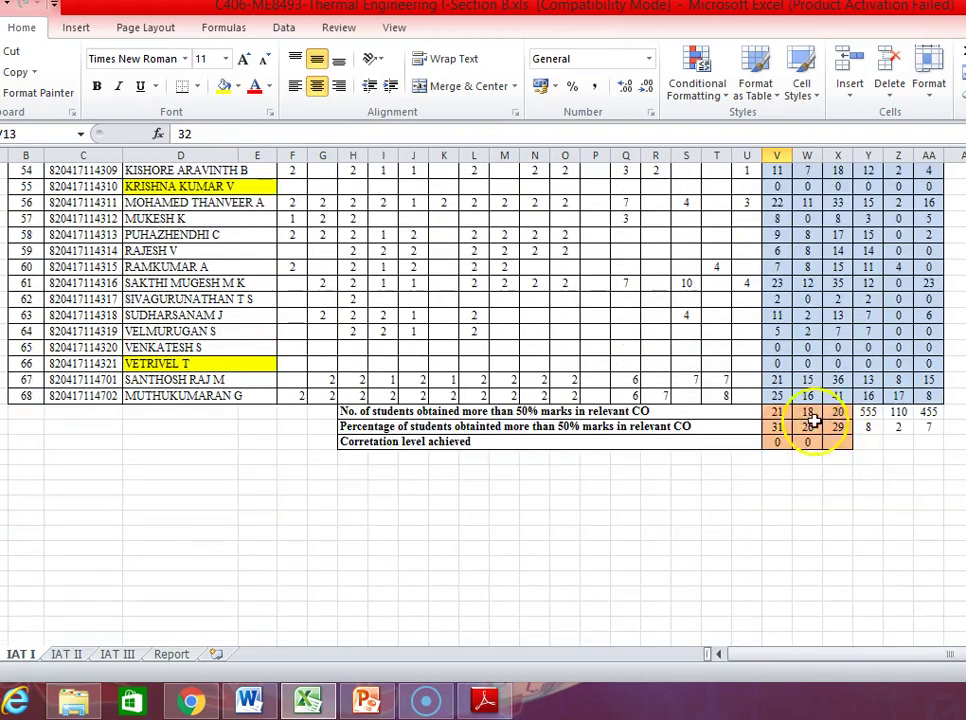
{"action": "left_click", "coordinate": [805, 428]}
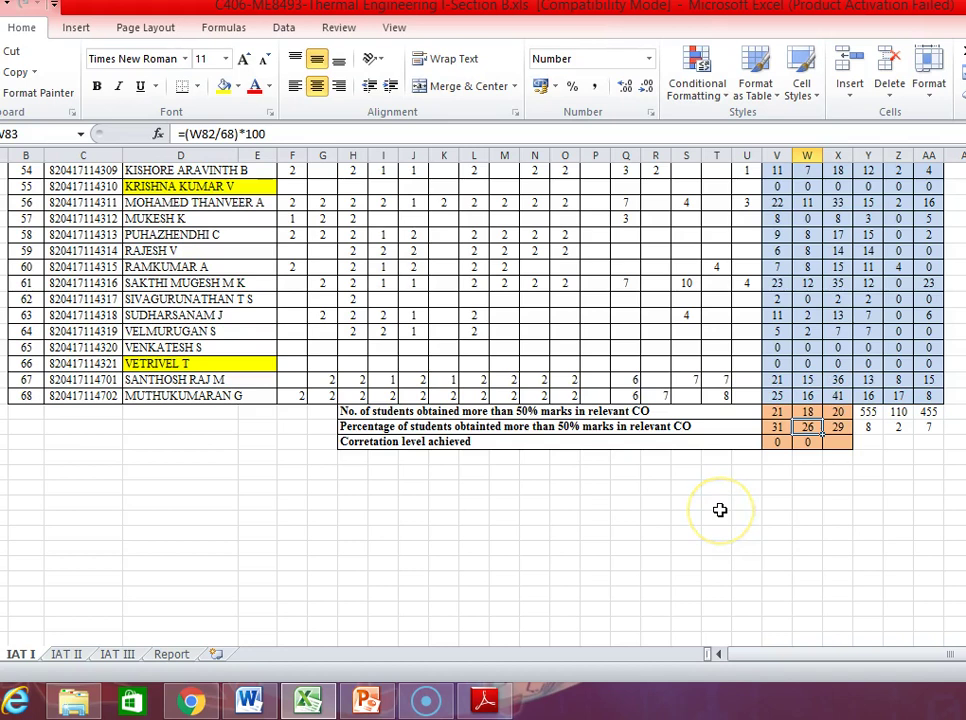
{"action": "left_click", "coordinate": [807, 411]}
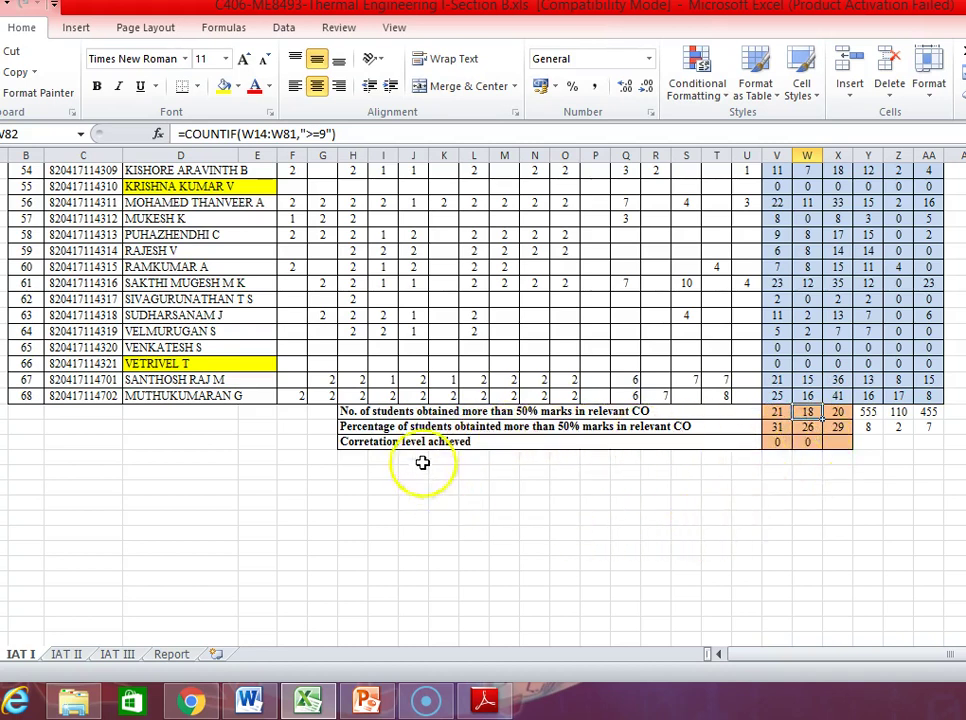
{"action": "scroll", "coordinate": [680, 550], "scroll_direction": "up", "scroll_amount": 2}
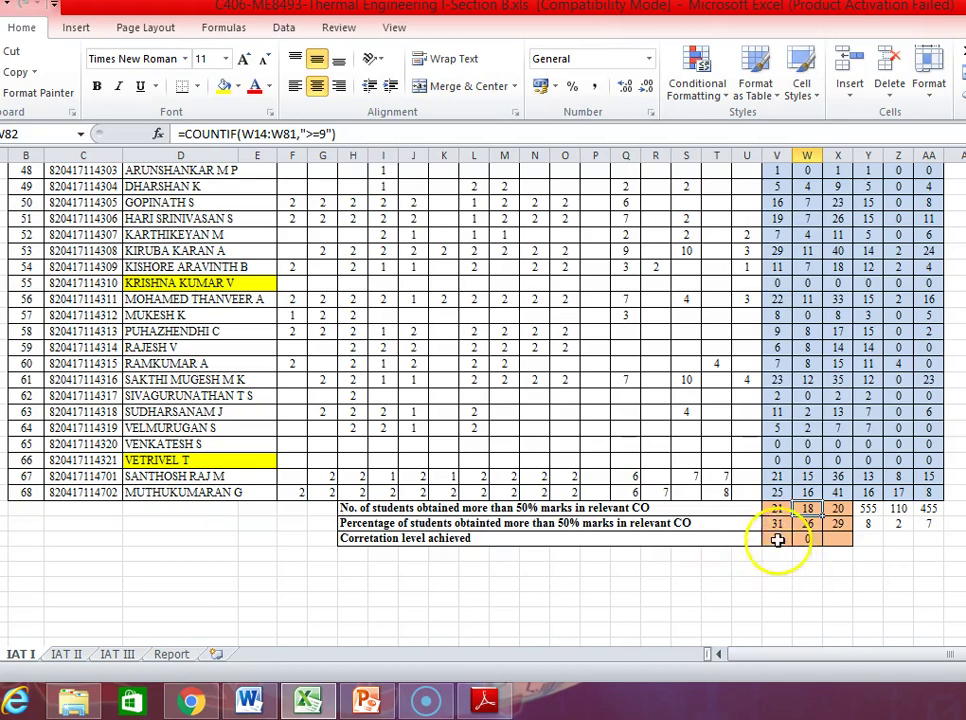
{"action": "scroll", "coordinate": [718, 542], "scroll_direction": "up", "scroll_amount": 5}
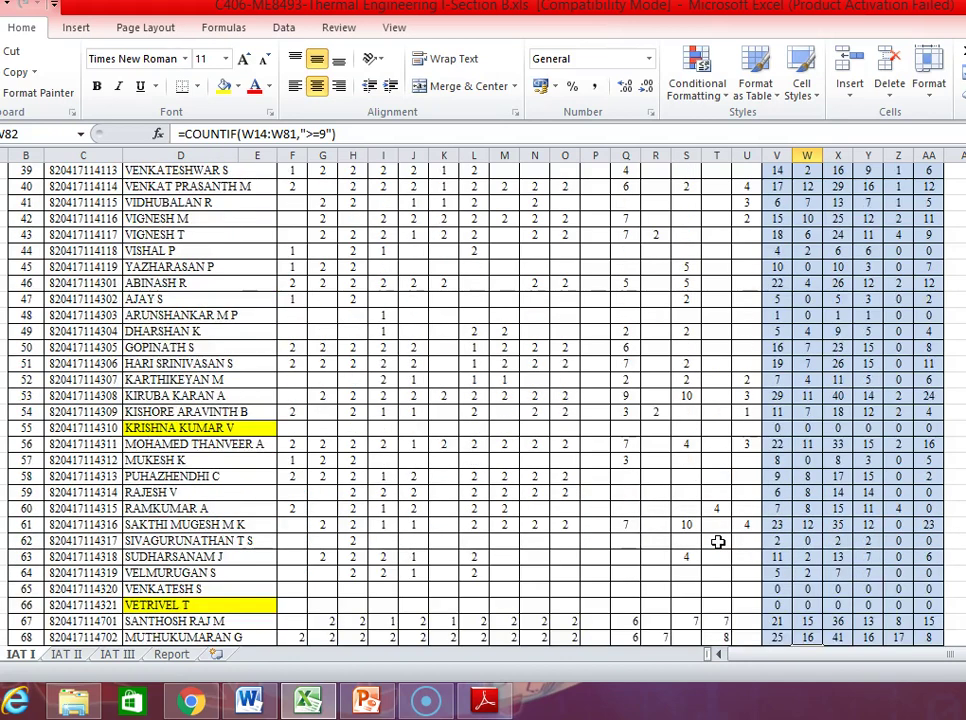
Open the IAT II sheet and review its student marks down to the summary rows
{"action": "left_click", "coordinate": [67, 656]}
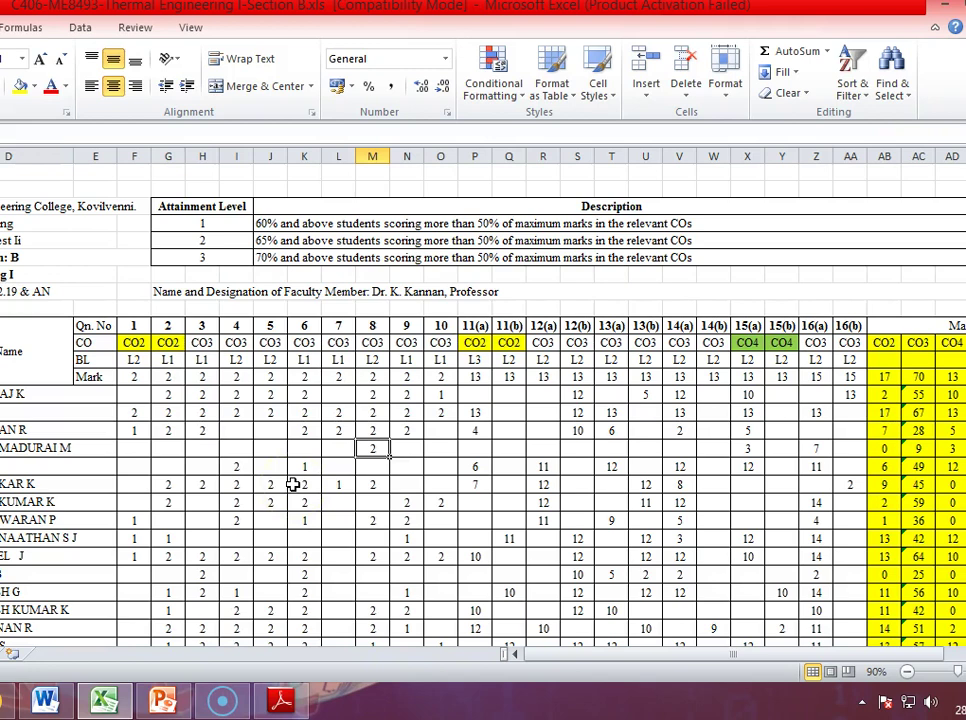
{"action": "scroll", "coordinate": [293, 484], "scroll_direction": "down", "scroll_amount": 15}
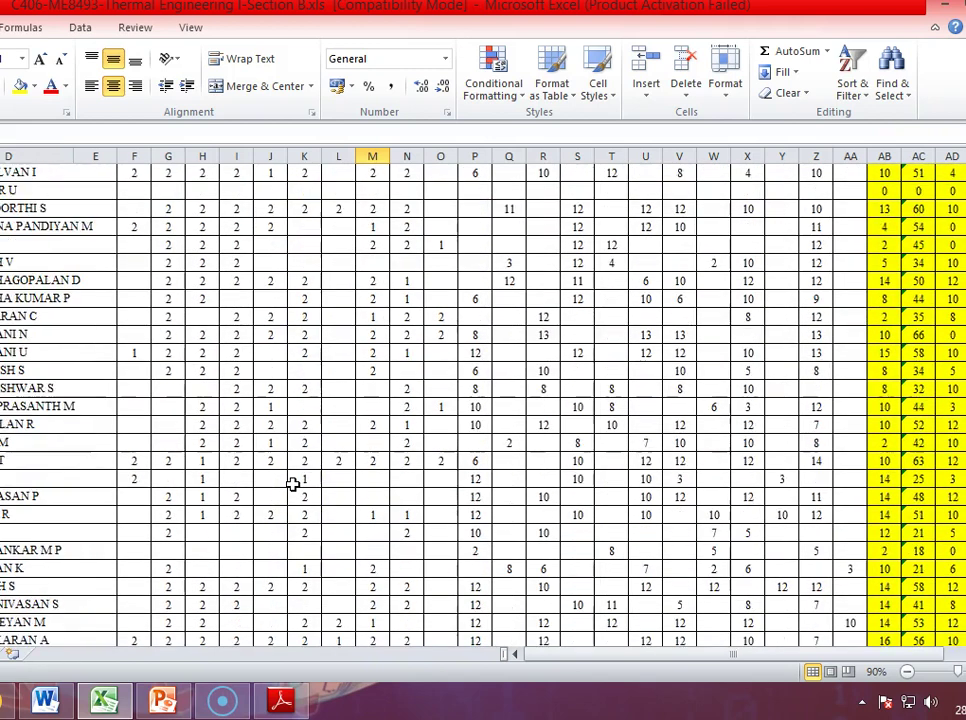
{"action": "scroll", "coordinate": [293, 484], "scroll_direction": "down", "scroll_amount": 5}
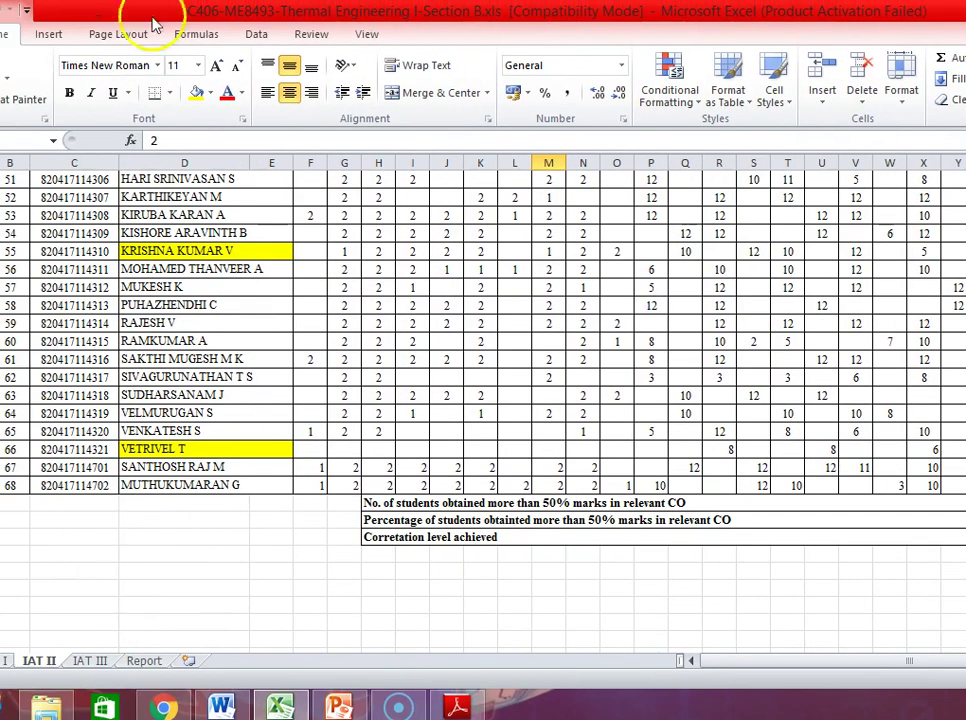
Open the IAT III sheet and review its question-wise marks across to the Mark Analysis columns
{"action": "left_click", "coordinate": [90, 661]}
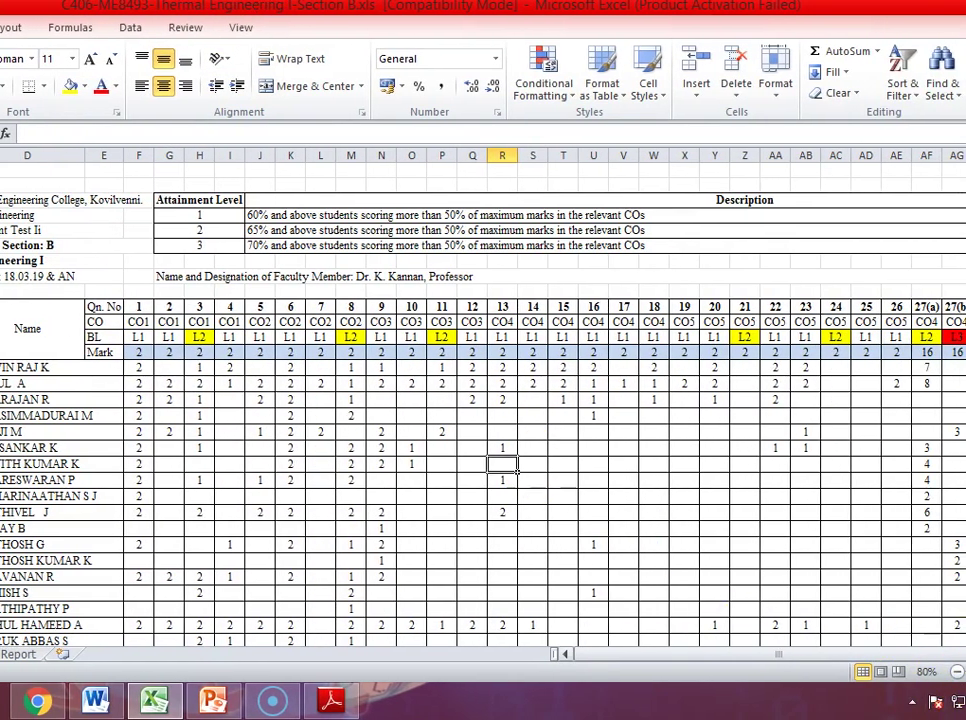
{"action": "scroll", "coordinate": [483, 400], "scroll_direction": "right", "scroll_amount": 5}
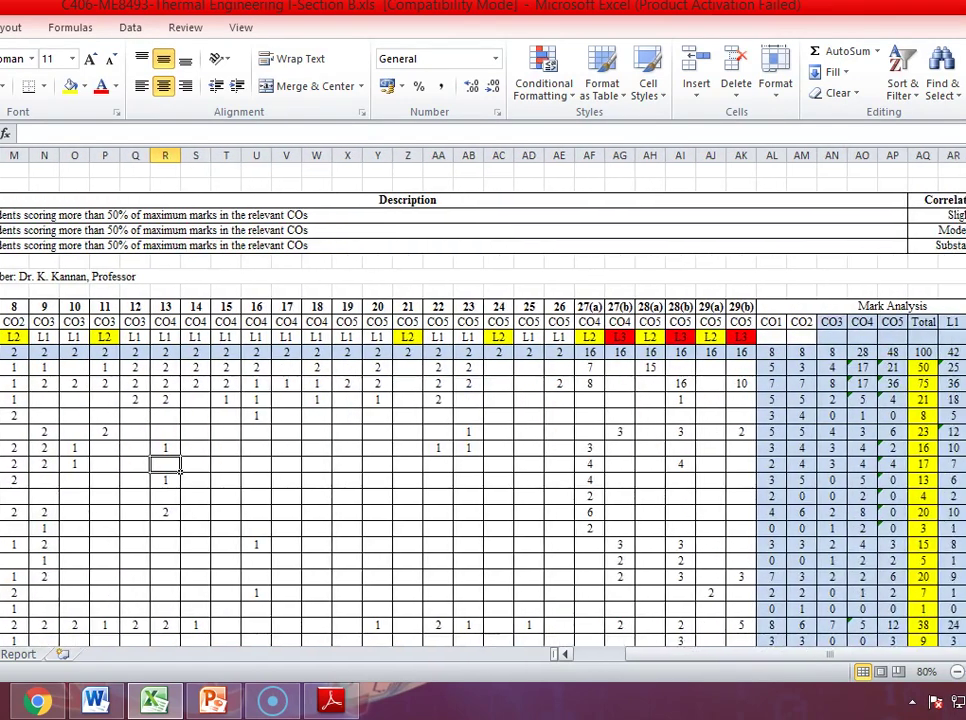
{"action": "scroll", "coordinate": [483, 400], "scroll_direction": "right", "scroll_amount": 1}
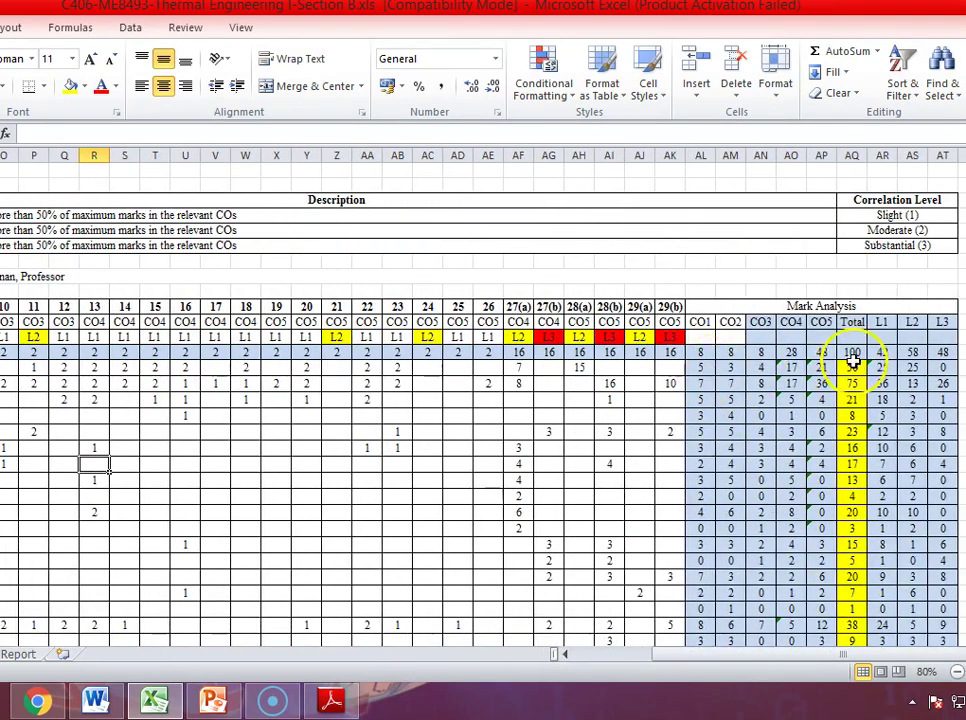
Review the IAT III students' Mark Analysis totals down to the correlation level summary rows
{"action": "scroll", "coordinate": [804, 460], "scroll_direction": "down", "scroll_amount": 12}
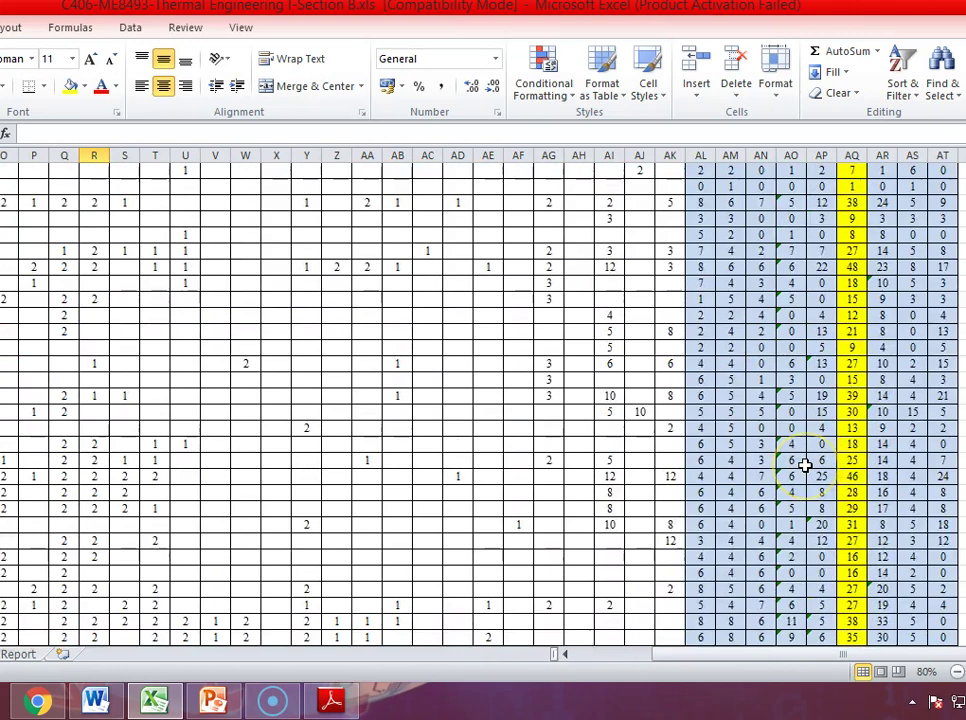
{"action": "scroll", "coordinate": [804, 464], "scroll_direction": "down", "scroll_amount": 6}
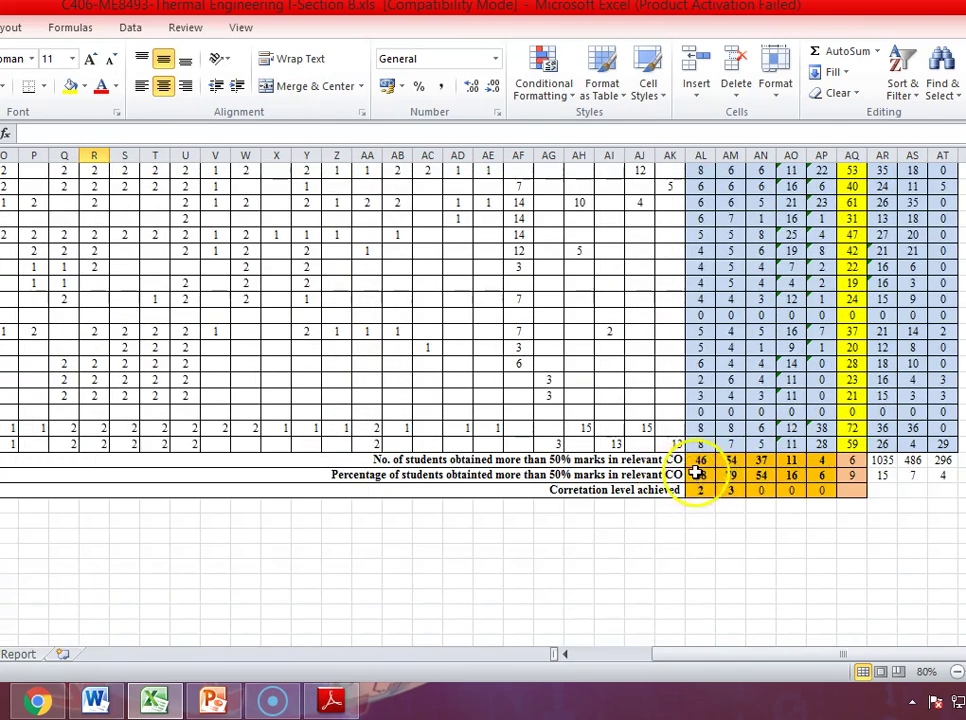
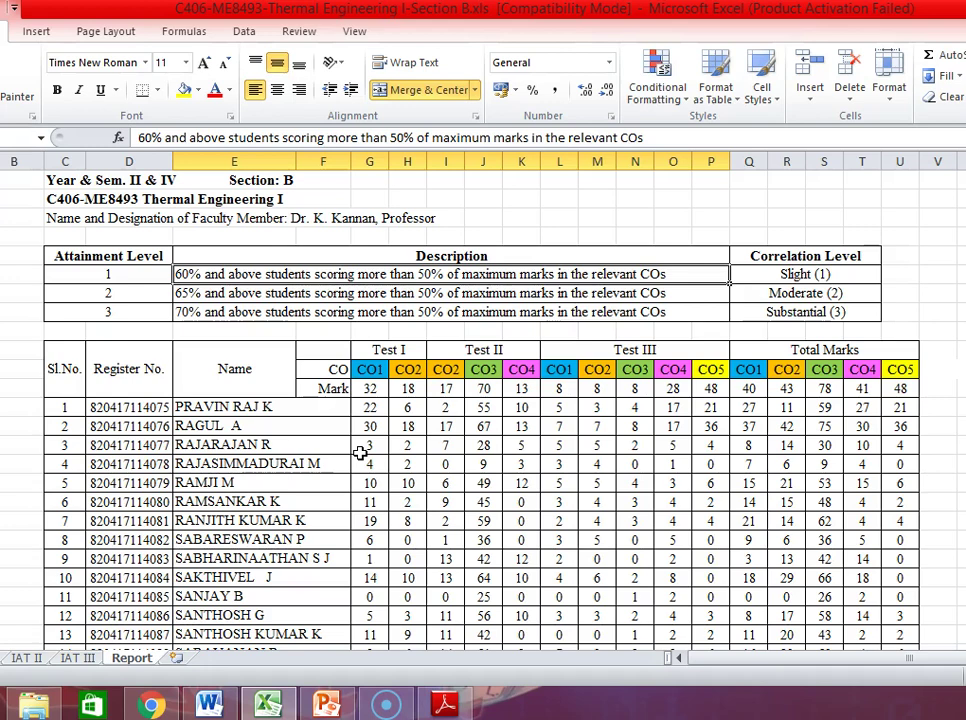
Review the Report sheet's Test I to III and Total Marks columns for all students, including the closing summary rows
{"action": "scroll", "coordinate": [366, 446], "scroll_direction": "down", "scroll_amount": 3}
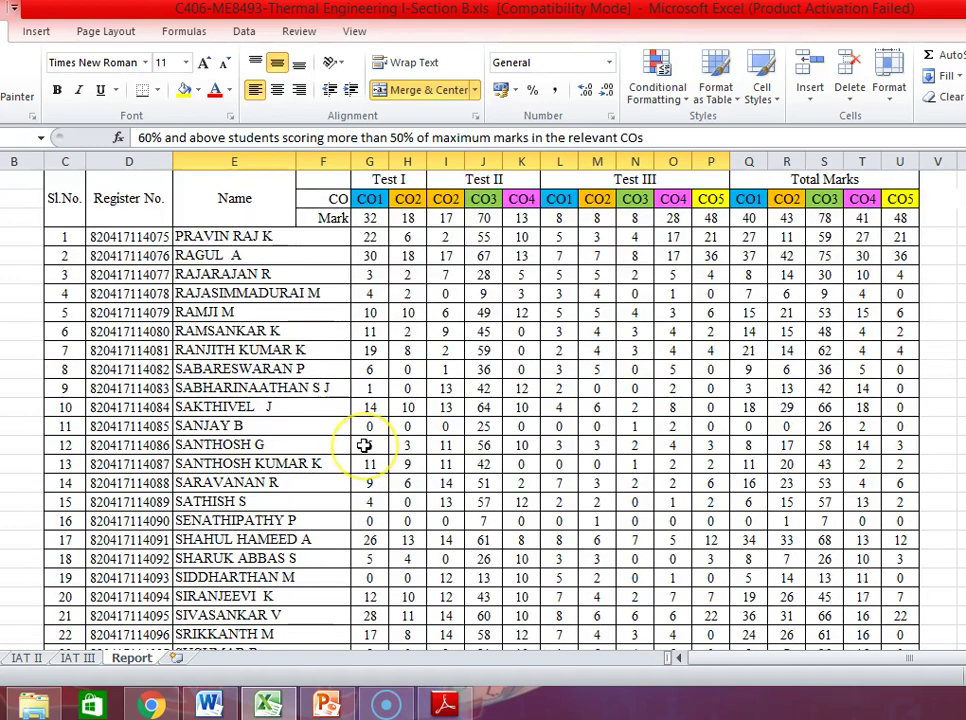
{"action": "scroll", "coordinate": [370, 444], "scroll_direction": "up", "scroll_amount": 1}
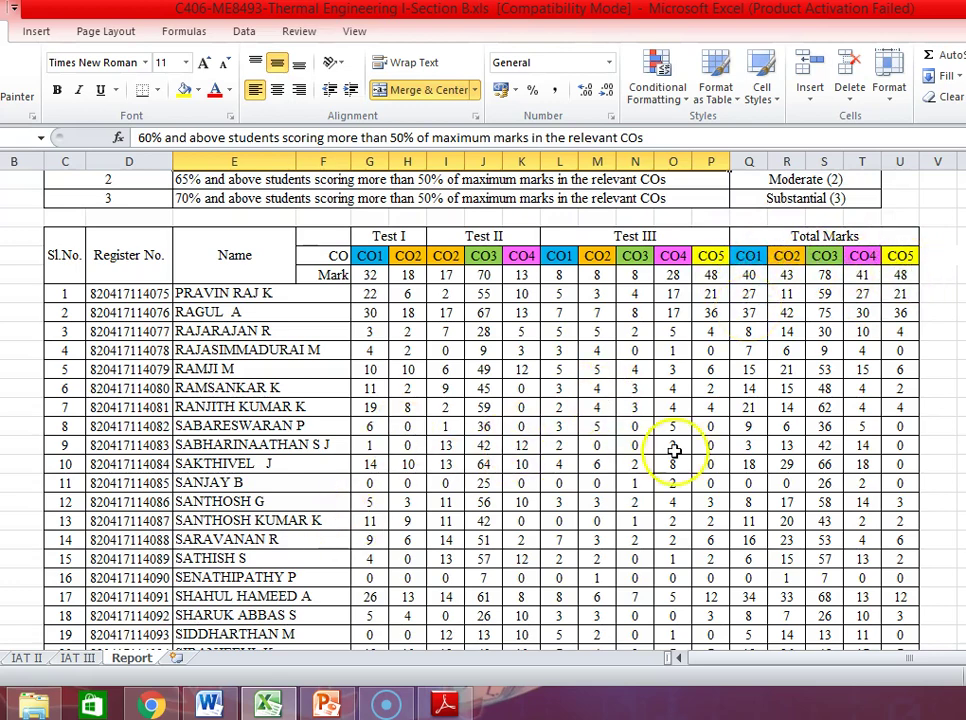
{"action": "scroll", "coordinate": [705, 464], "scroll_direction": "down", "scroll_amount": 12}
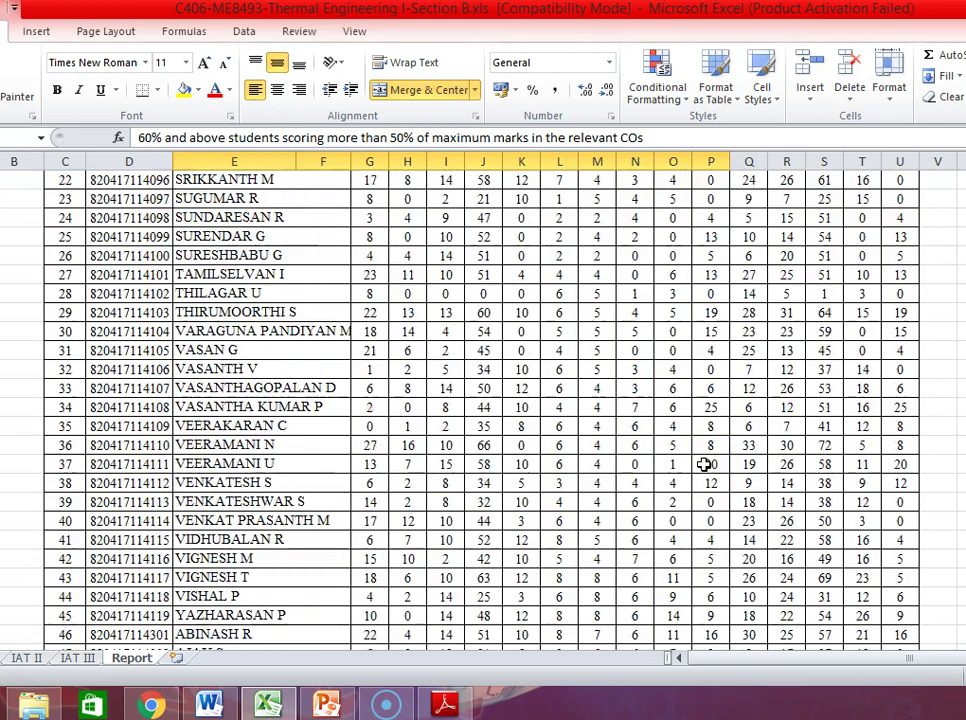
{"action": "scroll", "coordinate": [705, 464], "scroll_direction": "down", "scroll_amount": 8}
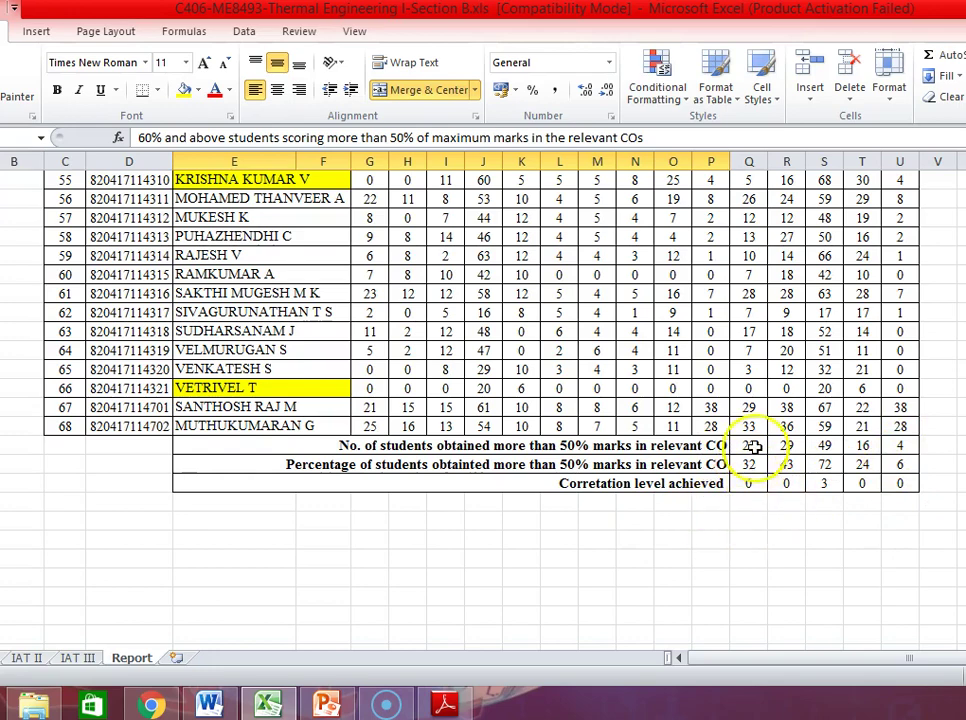
{"action": "scroll", "coordinate": [730, 520], "scroll_direction": "up", "scroll_amount": 6}
{"action": "scroll", "coordinate": [722, 527], "scroll_direction": "up", "scroll_amount": 14}
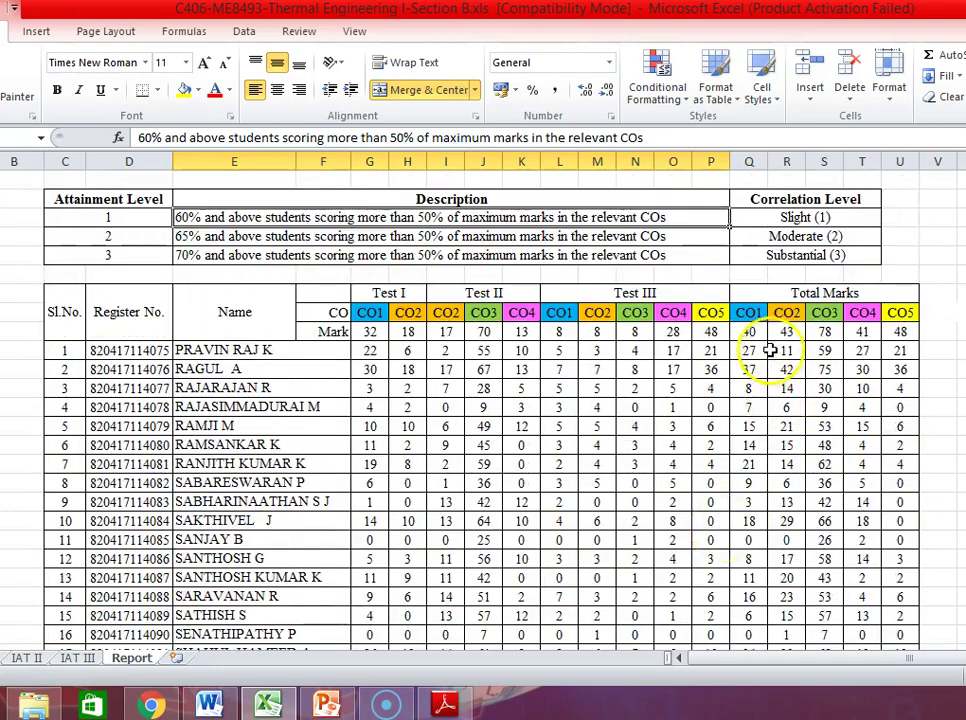
Inspect the formulas that combine the tests' maximum marks for CO1 to CO5 under Total Marks
{"action": "left_click", "coordinate": [749, 331]}
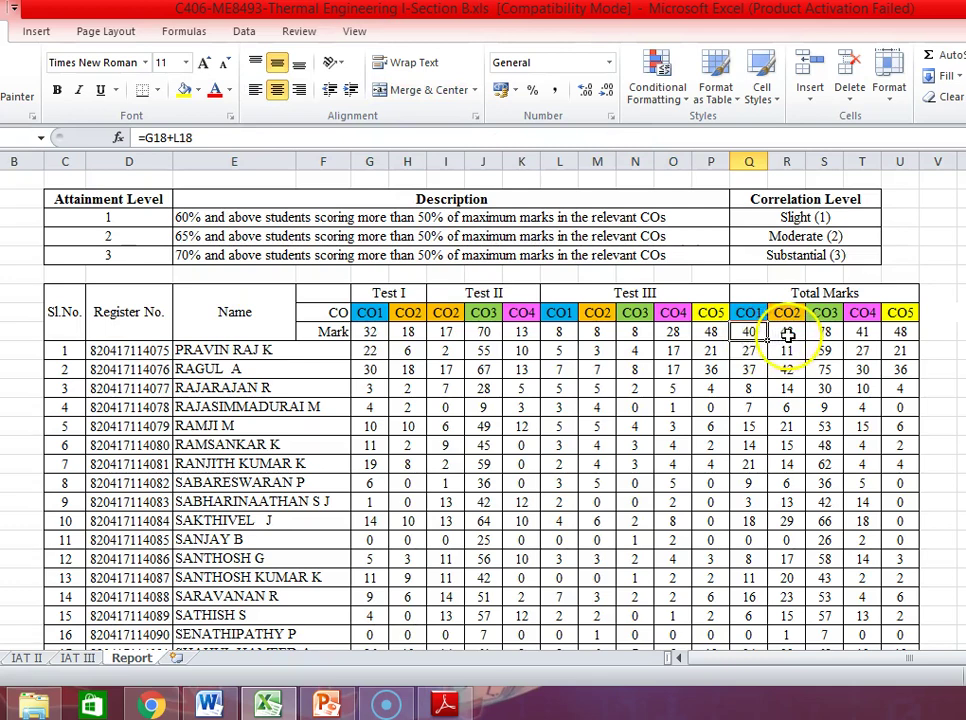
{"action": "left_click", "coordinate": [787, 334]}
{"action": "left_click", "coordinate": [817, 333]}
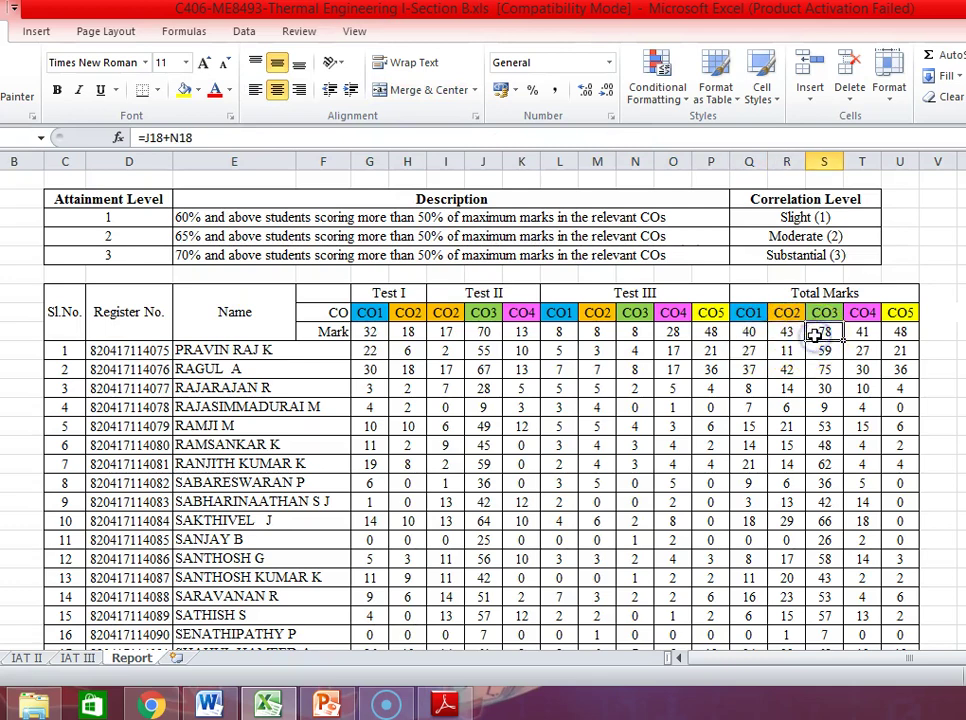
{"action": "left_click", "coordinate": [863, 332]}
{"action": "left_click", "coordinate": [900, 333]}
Examine the student count, percentage and correlation level rows for CO1 to CO5, and return to the attainment level criteria
{"action": "scroll", "coordinate": [651, 556], "scroll_direction": "down", "scroll_amount": 20}
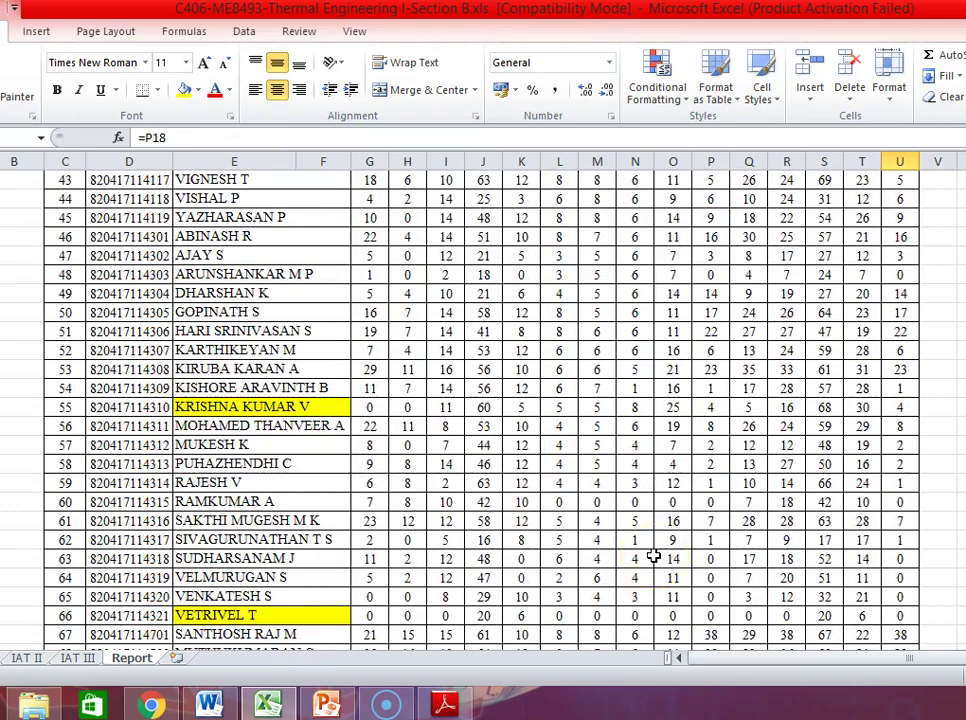
{"action": "left_click_drag", "start_coordinate": [748, 388], "coordinate": [897, 389]}
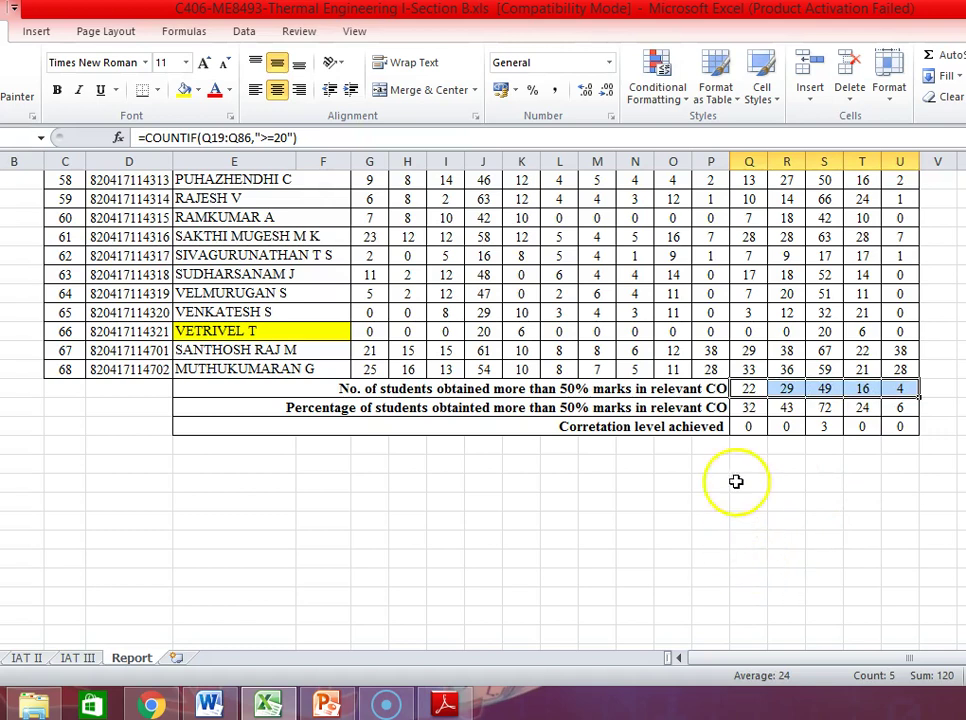
{"action": "left_click_drag", "start_coordinate": [748, 407], "coordinate": [898, 412]}
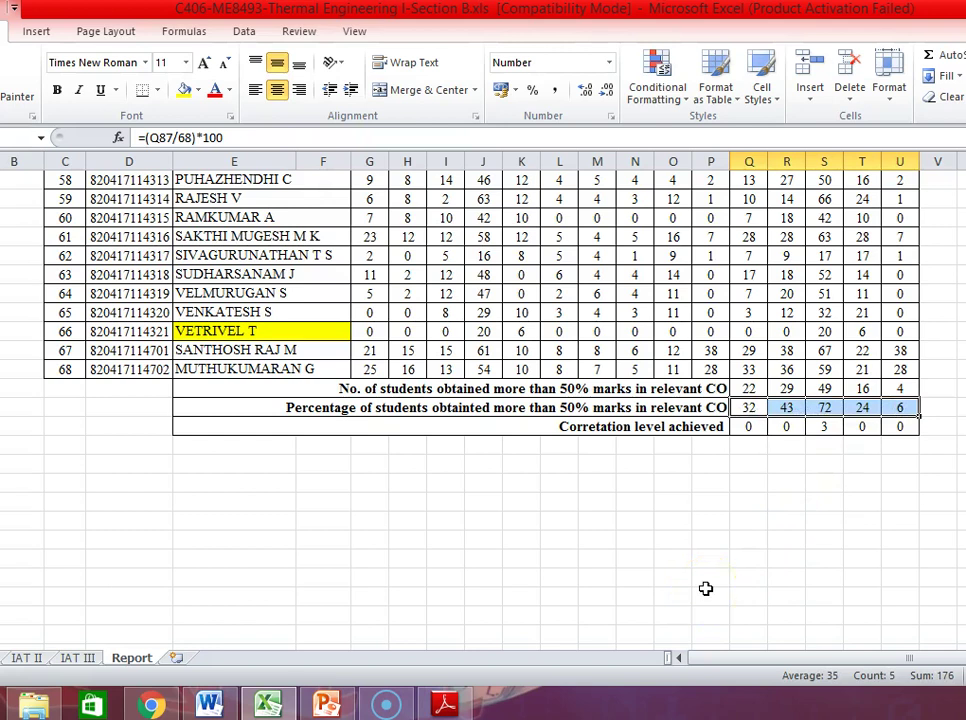
{"action": "left_click_drag", "start_coordinate": [748, 427], "coordinate": [885, 428]}
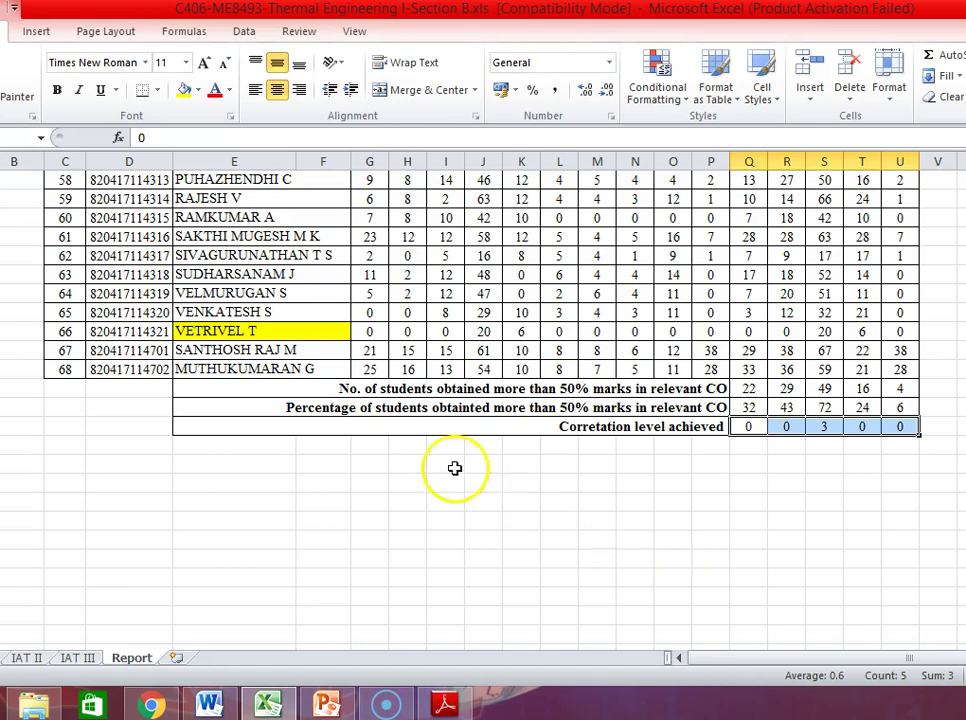
{"action": "scroll", "coordinate": [481, 497], "scroll_direction": "up", "scroll_amount": 4}
{"action": "scroll", "coordinate": [481, 497], "scroll_direction": "up", "scroll_amount": 19}
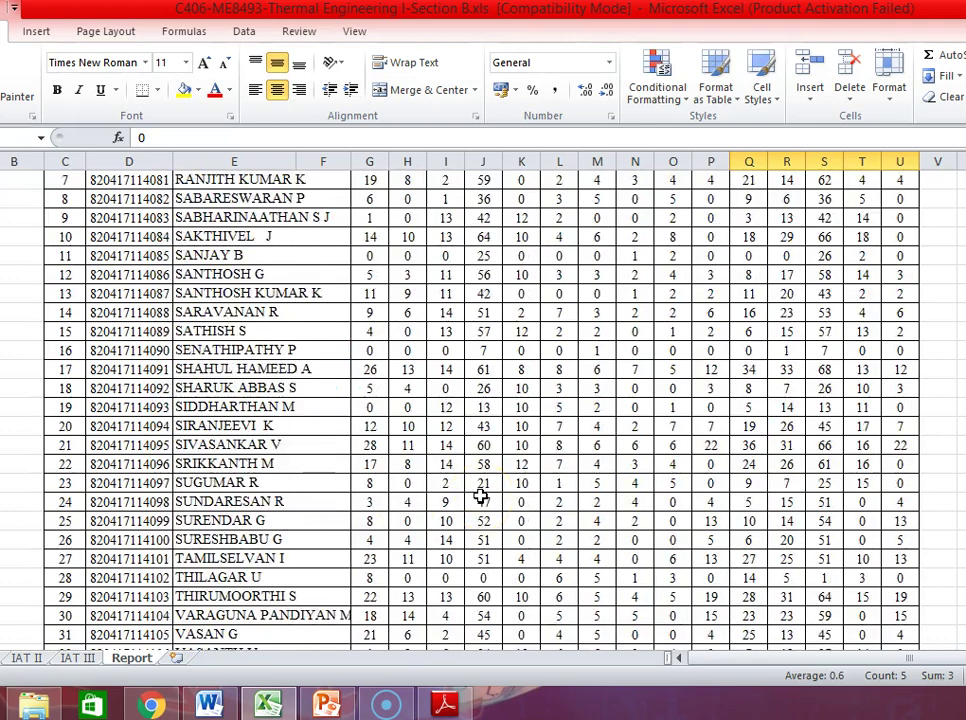
{"action": "scroll", "coordinate": [481, 497], "scroll_direction": "up", "scroll_amount": 1}
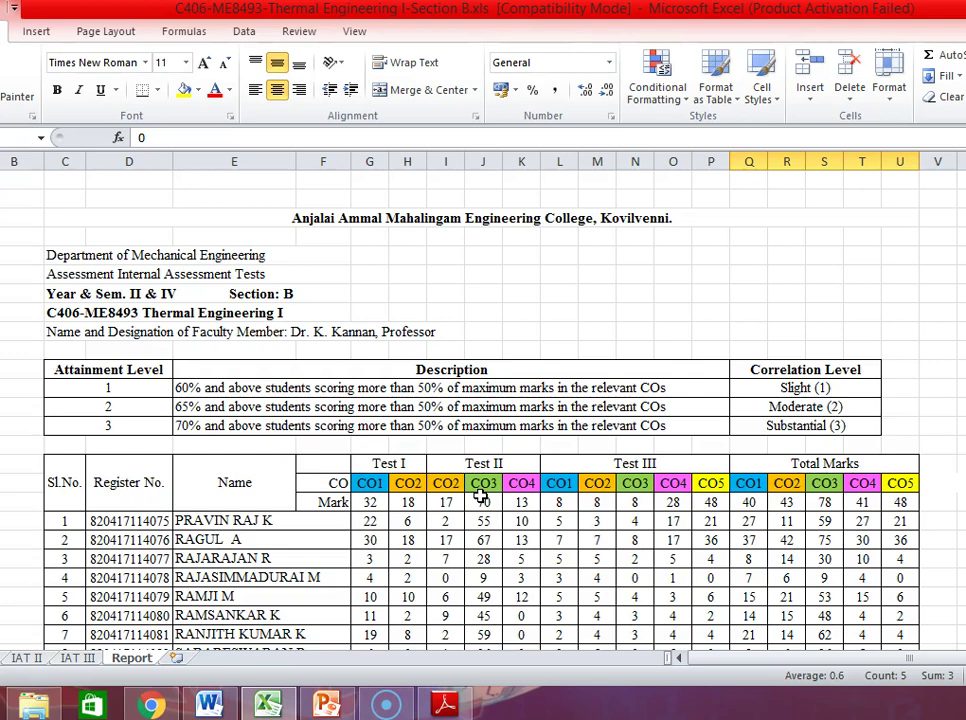
Switch to the Course End Report in Word and review its course details, course outcomes and assessment methods
{"action": "left_click", "coordinate": [210, 706]}
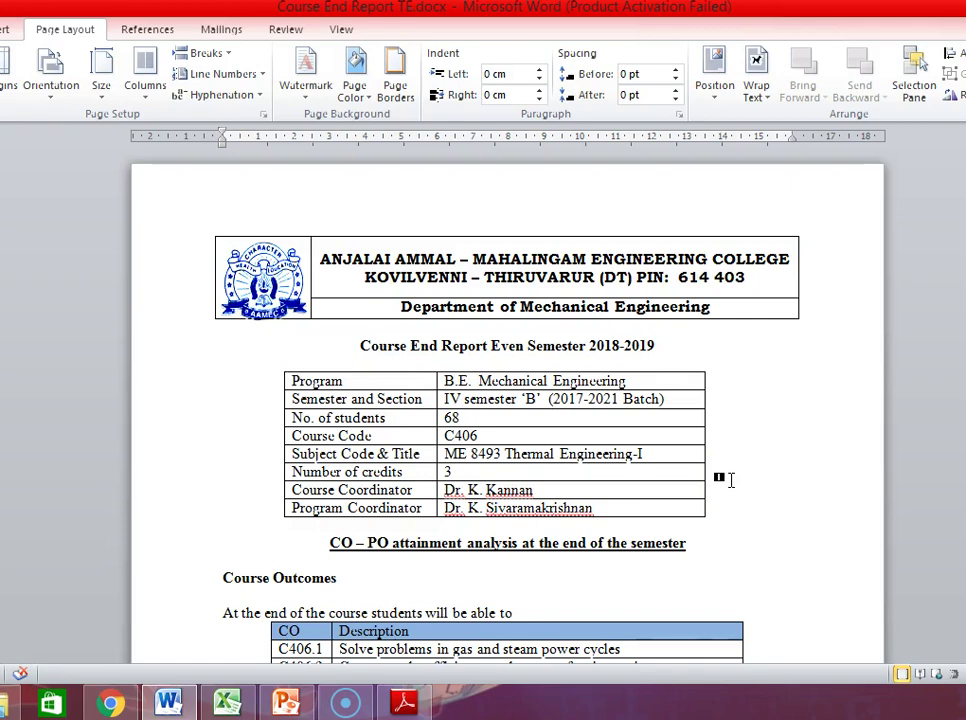
{"action": "scroll", "coordinate": [731, 480], "scroll_direction": "down", "scroll_amount": 2}
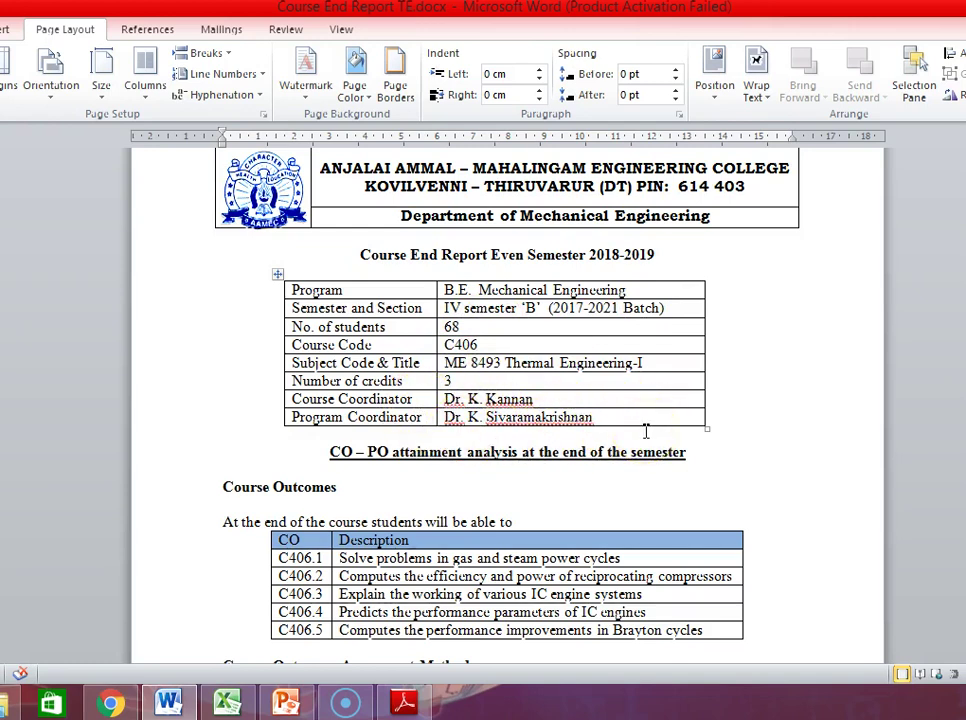
{"action": "scroll", "coordinate": [380, 492], "scroll_direction": "down", "scroll_amount": 3}
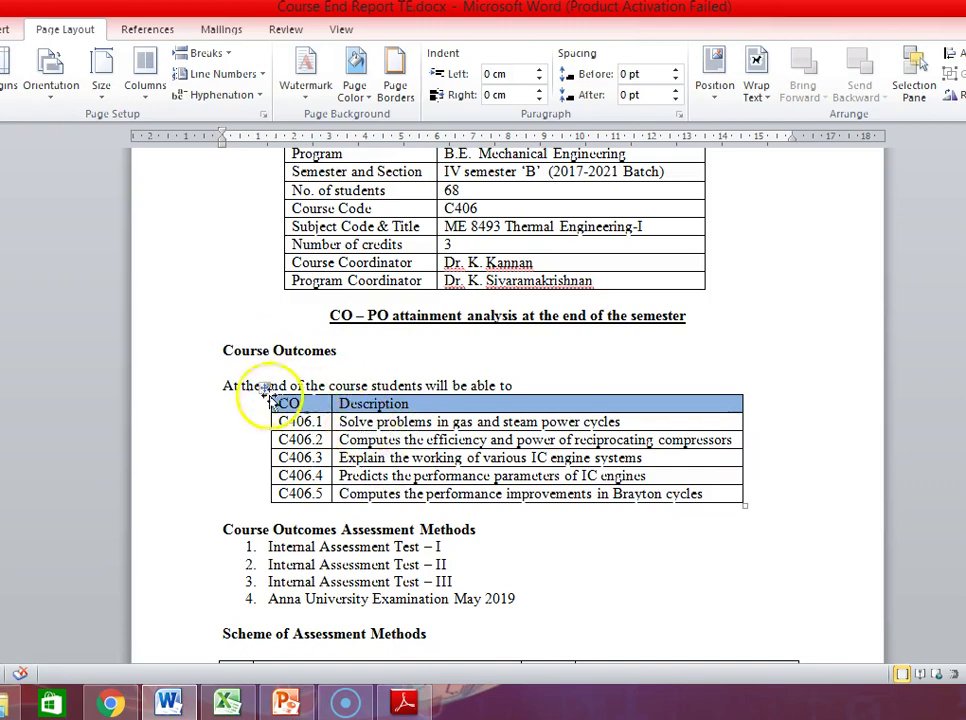
{"action": "scroll", "coordinate": [389, 511], "scroll_direction": "down", "scroll_amount": 3}
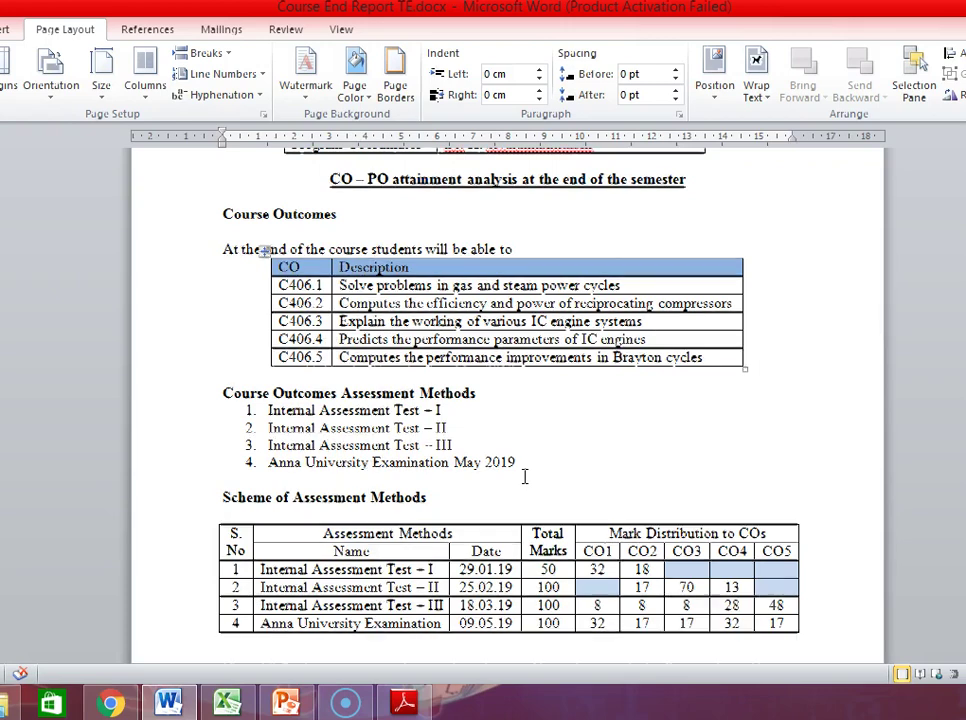
{"action": "scroll", "coordinate": [524, 477], "scroll_direction": "down", "scroll_amount": 3}
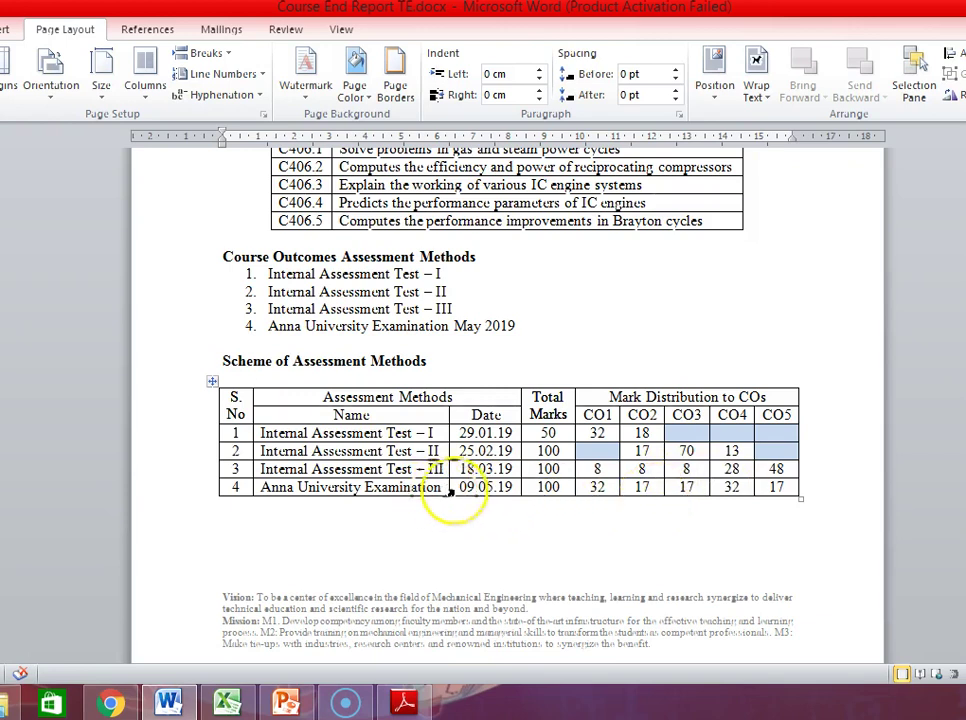
Highlight the Anna University Examination's CO mark distribution in the Scheme of Assessment Methods table for review, ending with nothing selected
{"action": "left_click_drag", "start_coordinate": [588, 487], "coordinate": [775, 487]}
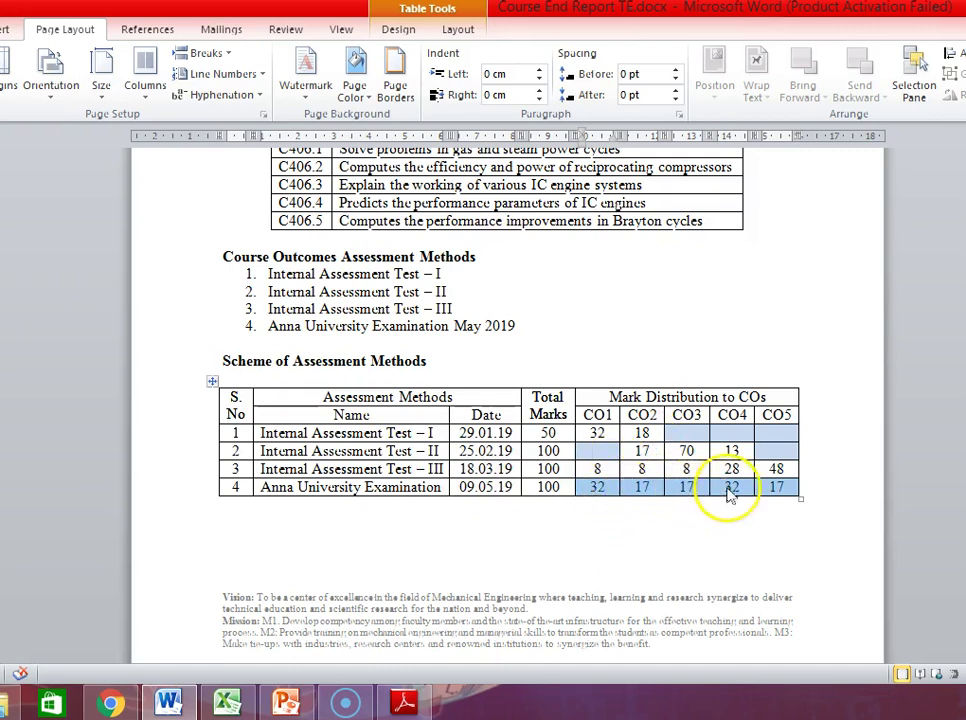
{"action": "left_click", "coordinate": [786, 494]}
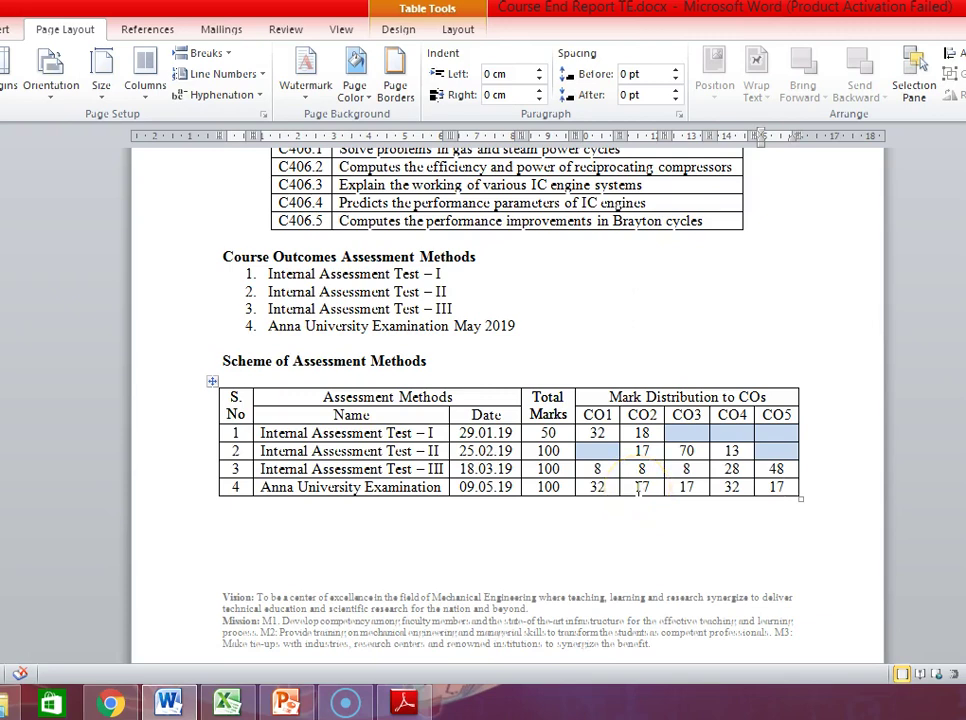
{"action": "left_click_drag", "start_coordinate": [640, 488], "coordinate": [683, 487]}
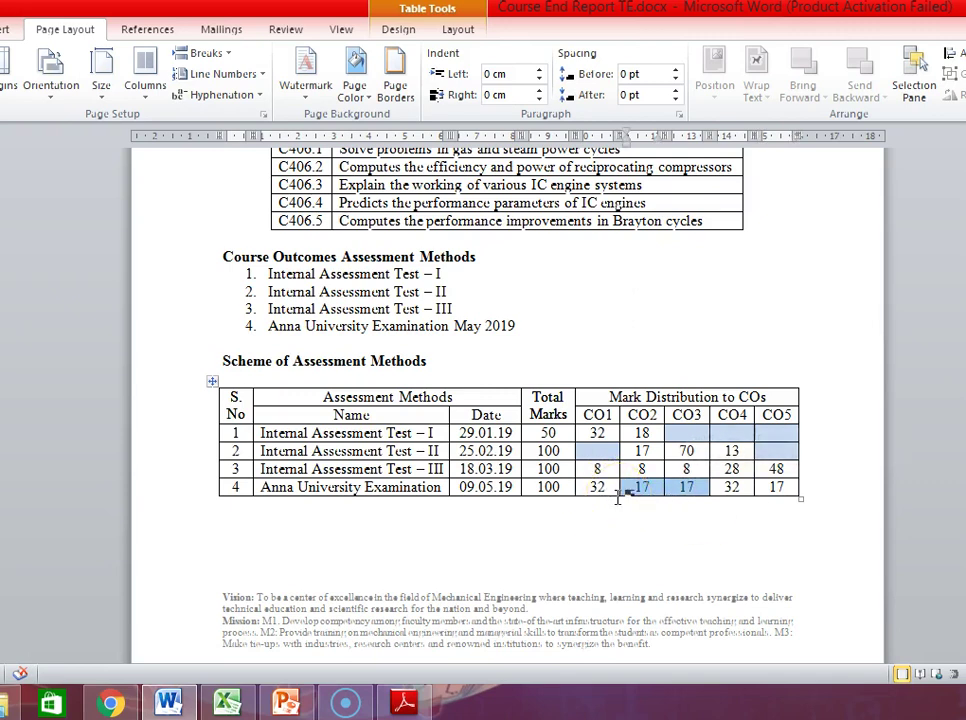
{"action": "left_click_drag", "start_coordinate": [600, 485], "coordinate": [738, 490]}
{"action": "left_click", "coordinate": [727, 519]}
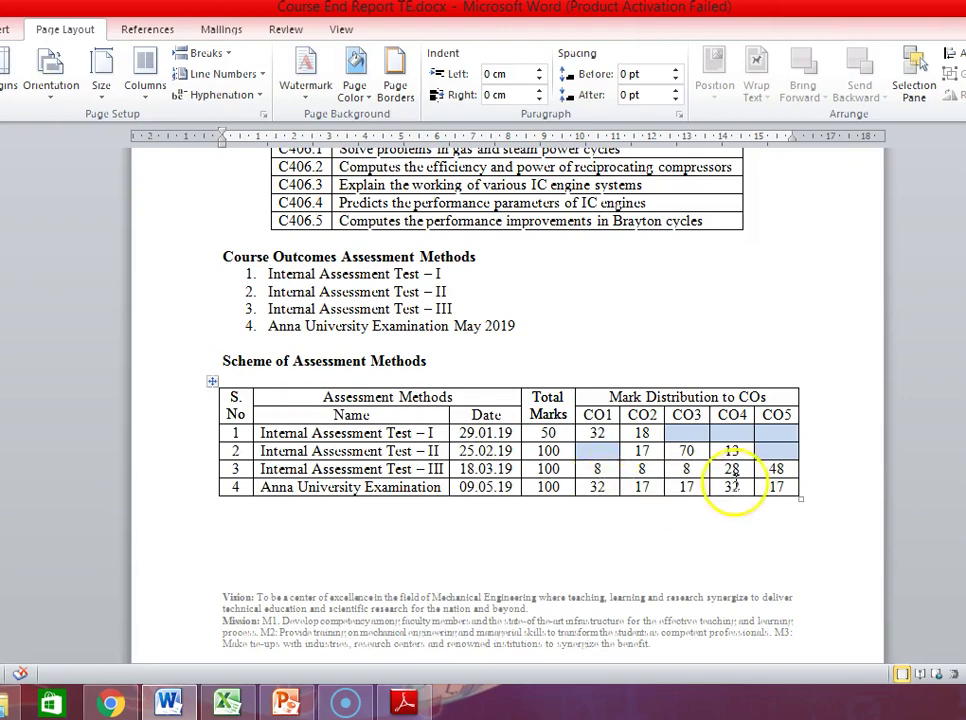
Examine the 60%, 65% and 70% attainment level criteria under CO Attainment in Internal Assessment Tests
{"action": "scroll", "coordinate": [537, 551], "scroll_direction": "down", "scroll_amount": 3}
{"action": "scroll", "coordinate": [537, 551], "scroll_direction": "down", "scroll_amount": 5}
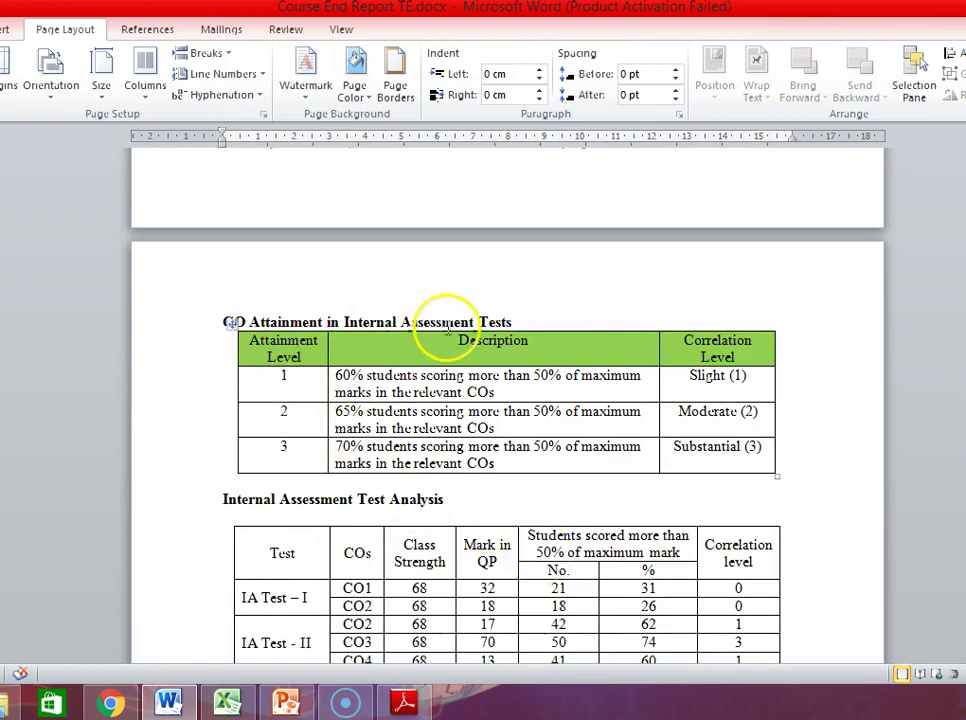
{"action": "left_click", "coordinate": [313, 395]}
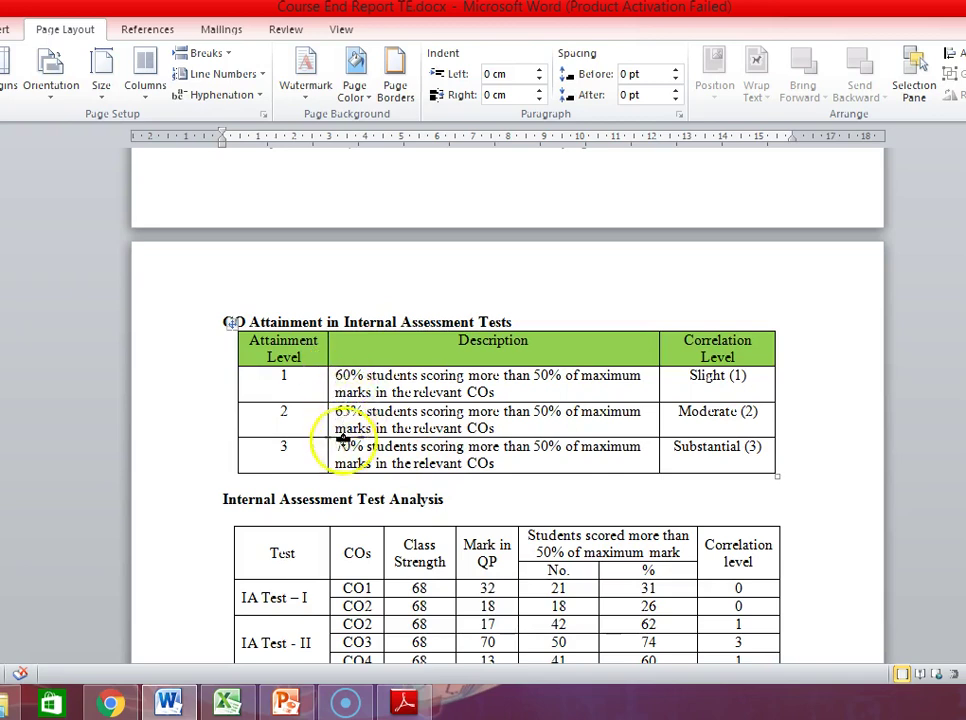
{"action": "left_click", "coordinate": [345, 383]}
{"action": "left_click", "coordinate": [352, 456]}
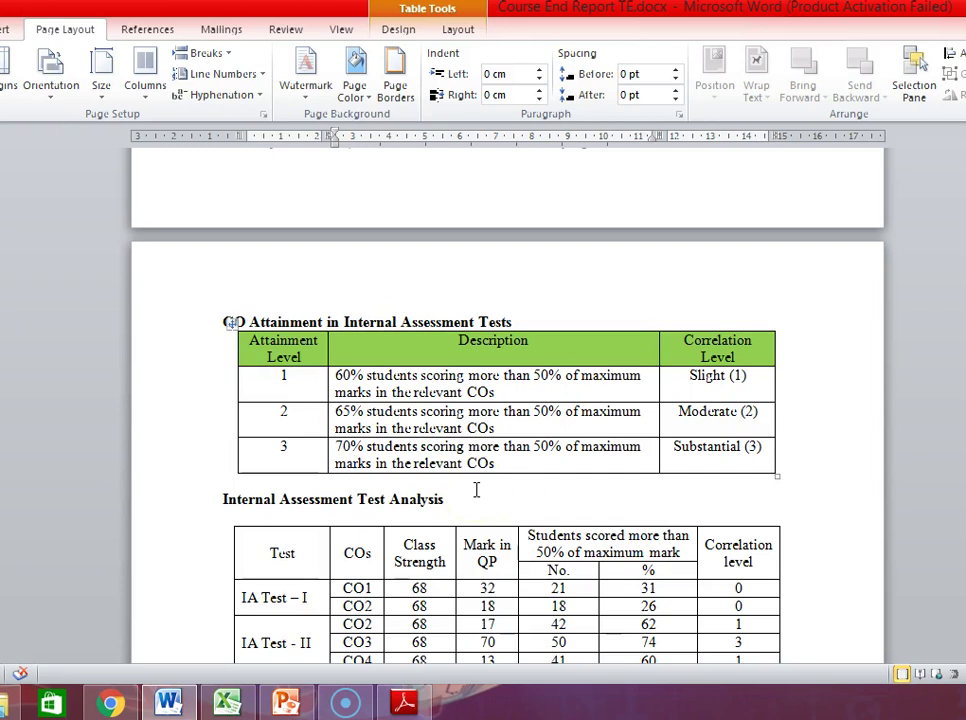
Review the Internal Assessment Test Analysis table and highlight the cumulative correlation levels used in the average CO attainment
{"action": "scroll", "coordinate": [384, 450], "scroll_direction": "down", "scroll_amount": 6}
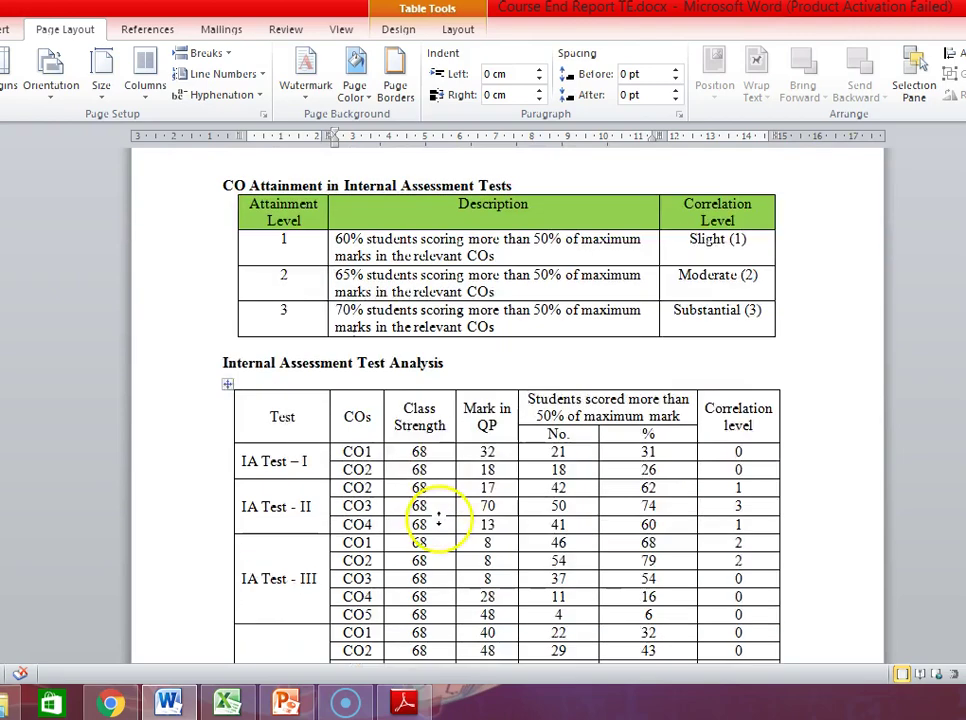
{"action": "scroll", "coordinate": [435, 540], "scroll_direction": "up", "scroll_amount": 1}
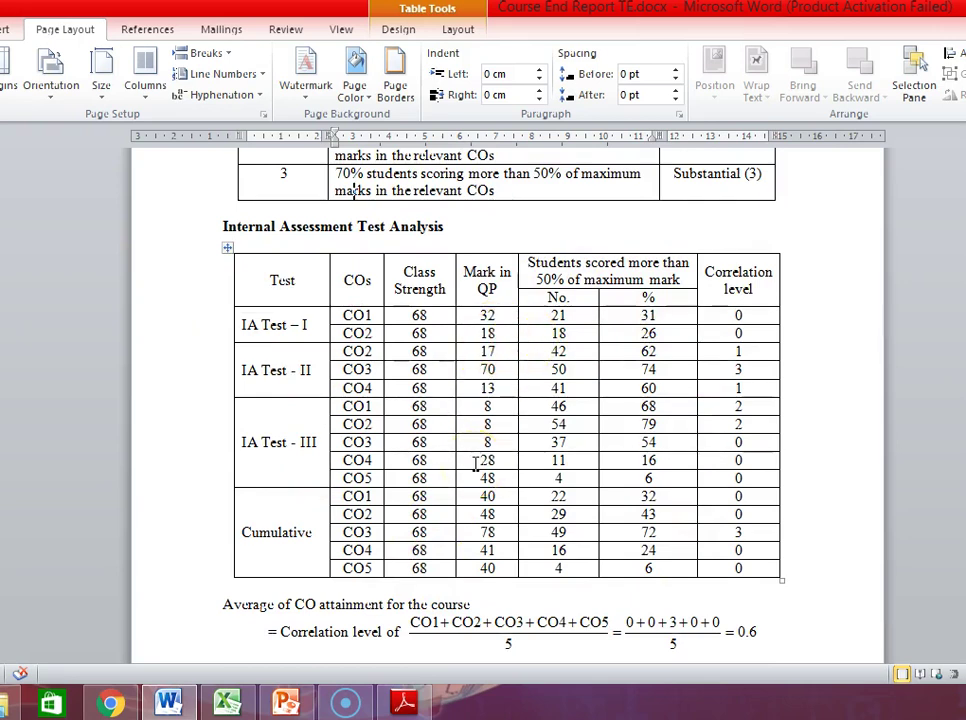
{"action": "scroll", "coordinate": [477, 460], "scroll_direction": "down", "scroll_amount": 3}
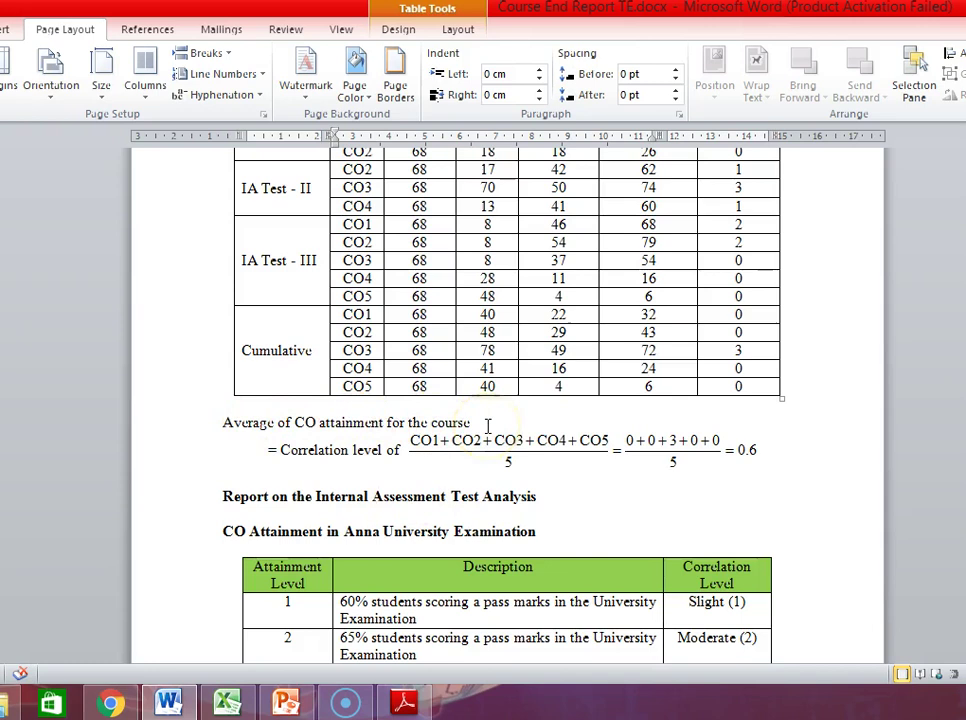
{"action": "left_click", "coordinate": [741, 317]}
{"action": "left_click_drag", "start_coordinate": [741, 317], "coordinate": [746, 390]}
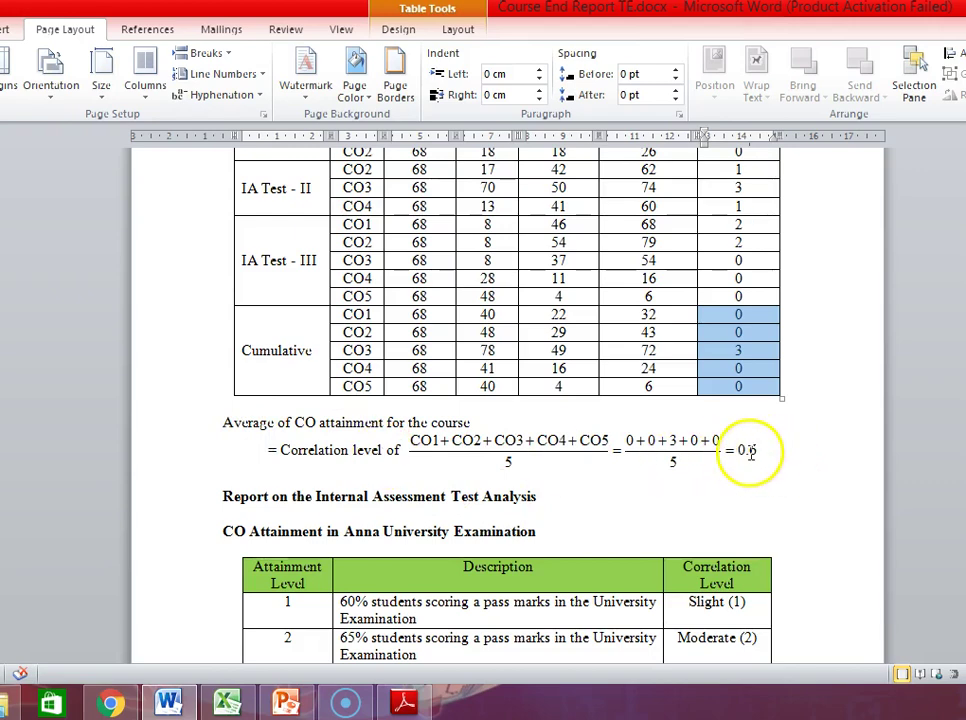
Review the Anna University Examination attainment criteria and place the cursor after the "Report on the Internal Assessment Test Analysis" heading
{"action": "scroll", "coordinate": [666, 518], "scroll_direction": "down", "scroll_amount": 2}
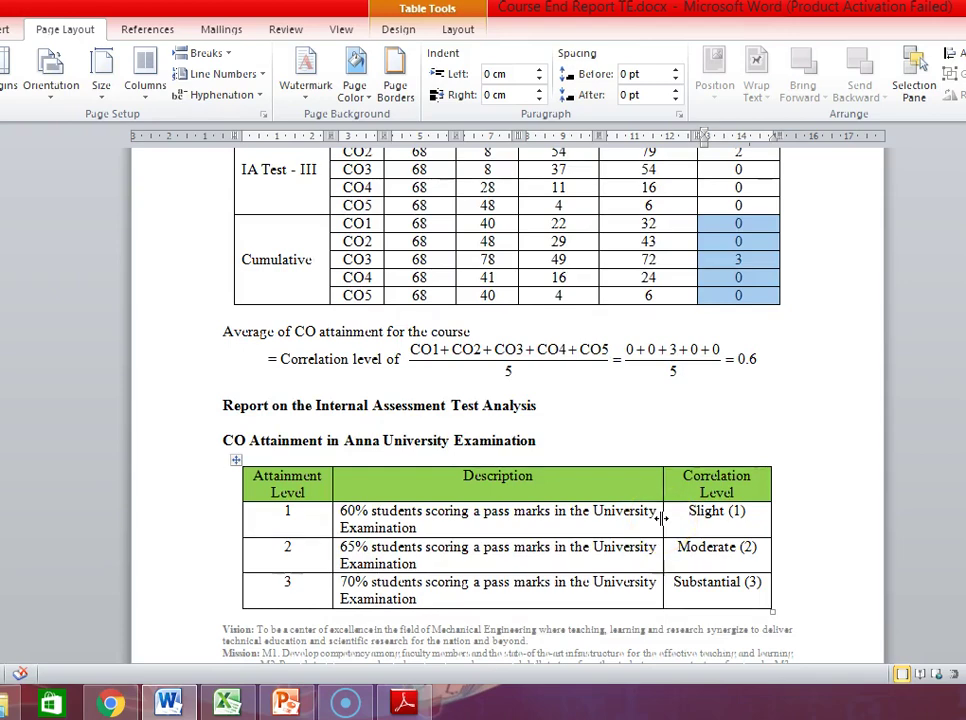
{"action": "scroll", "coordinate": [662, 518], "scroll_direction": "down", "scroll_amount": 3}
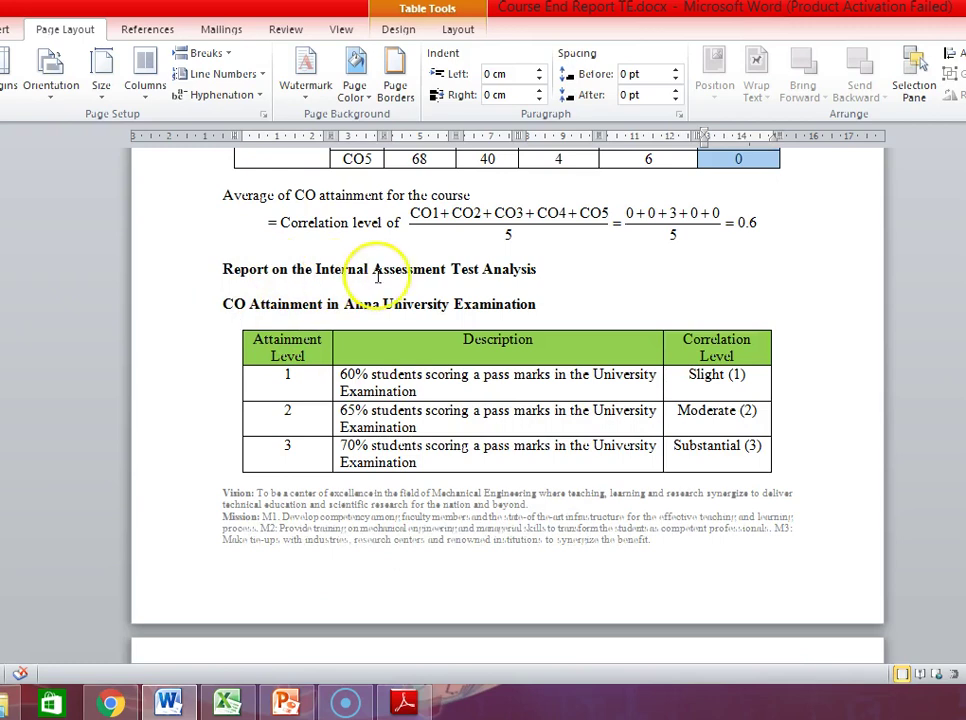
{"action": "left_click", "coordinate": [561, 269]}
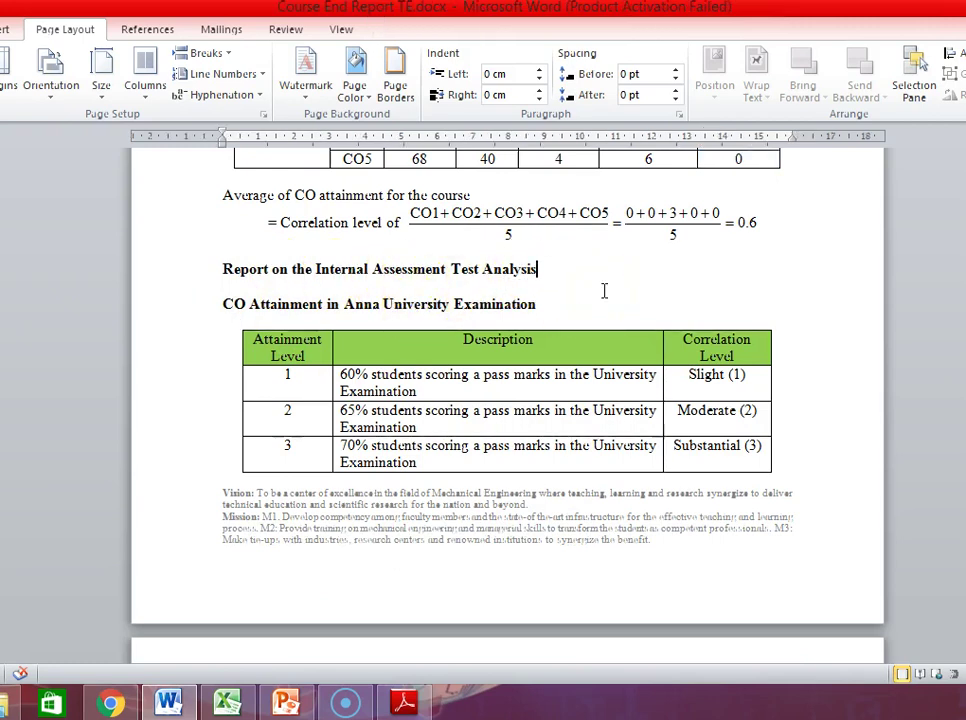
Add a blank line under the "Report on the Internal Assessment Test Analysis" heading, checking the IA Test - II correlation levels before returning to it
{"action": "key", "text": "Return"}
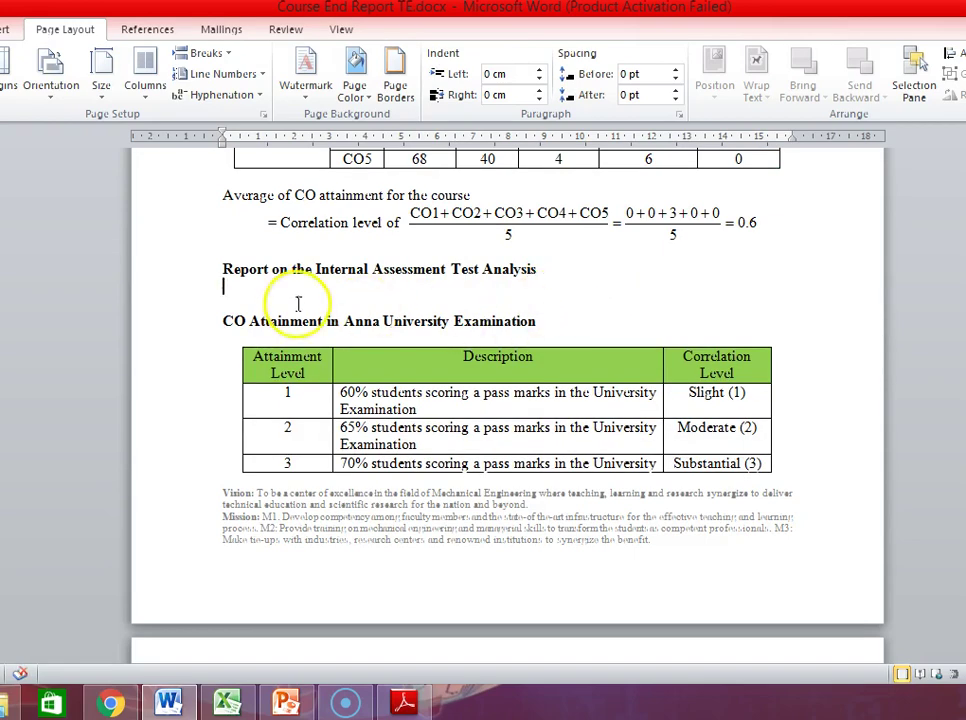
{"action": "scroll", "coordinate": [510, 400], "scroll_direction": "up", "scroll_amount": 6}
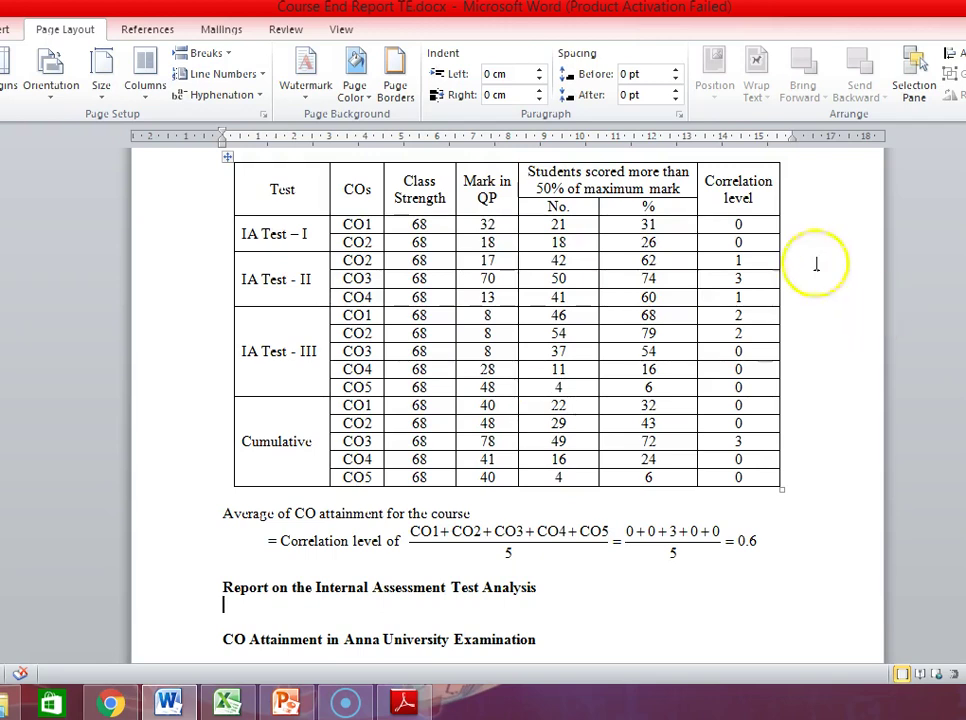
{"action": "left_click_drag", "start_coordinate": [735, 262], "coordinate": [740, 295]}
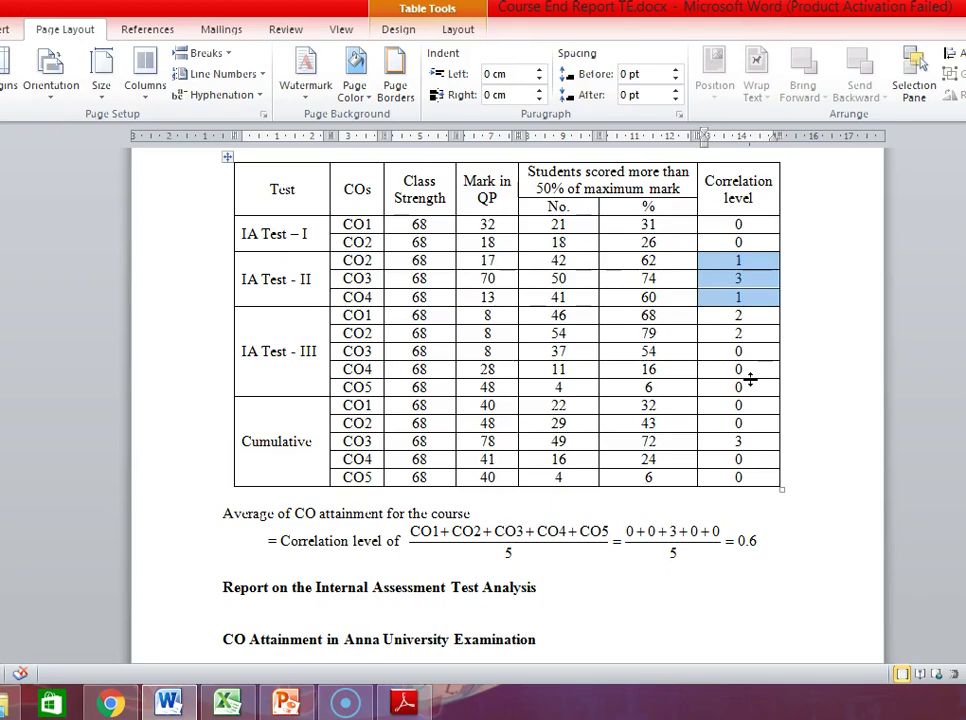
{"action": "scroll", "coordinate": [700, 385], "scroll_direction": "down", "scroll_amount": 5}
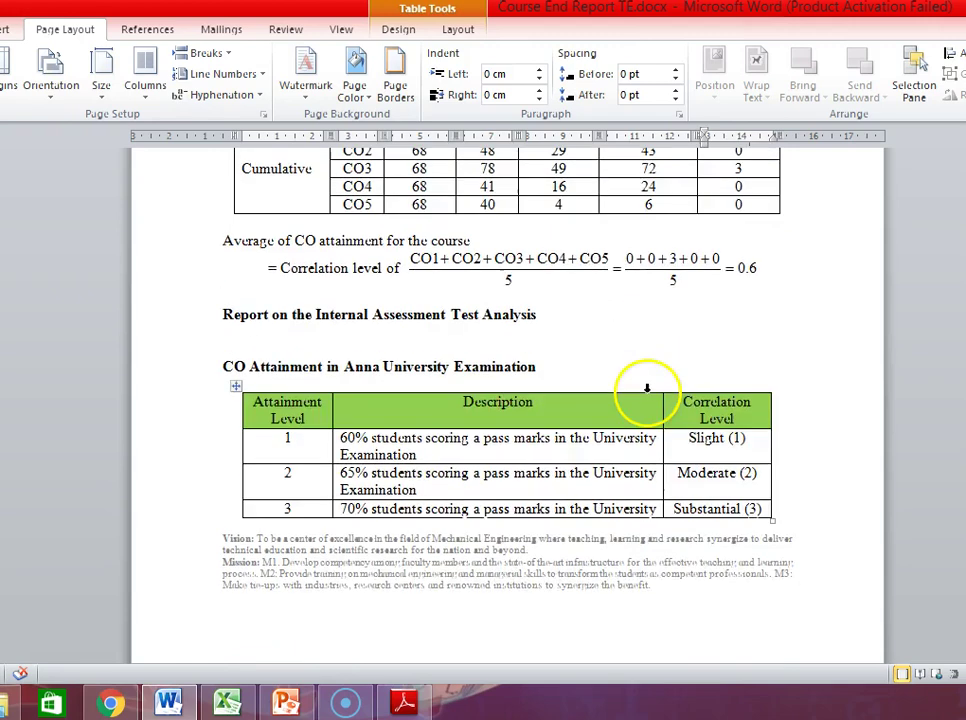
{"action": "left_click", "coordinate": [233, 333]}
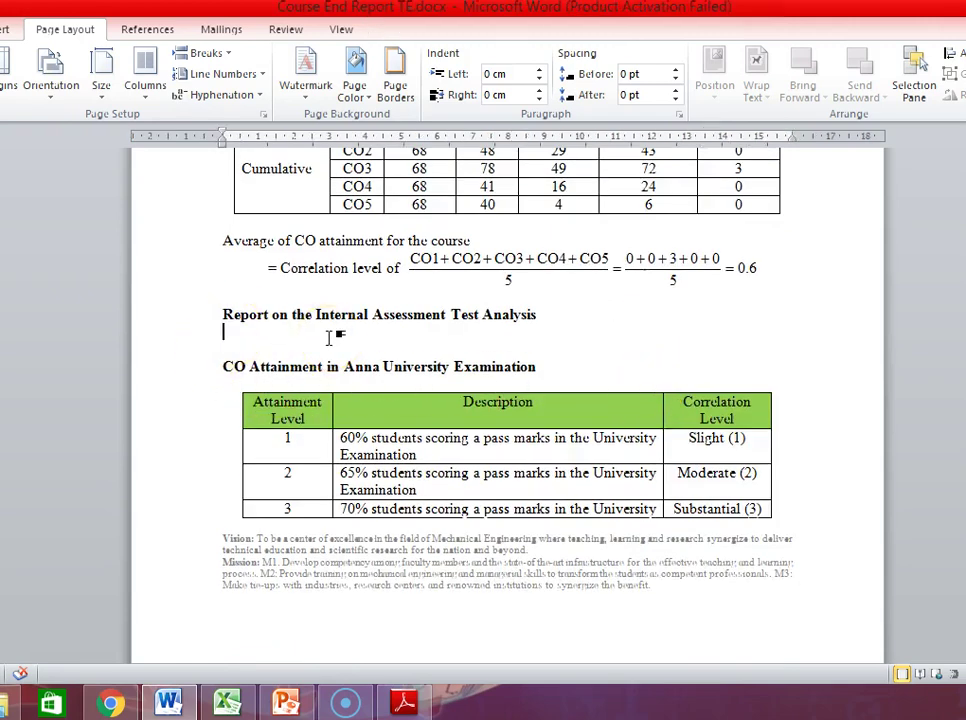
Highlight the whole range of correlation levels, from IA Test – I to Cumulative, in the internal assessment analysis table for review
{"action": "scroll", "coordinate": [580, 280], "scroll_direction": "up", "scroll_amount": 4}
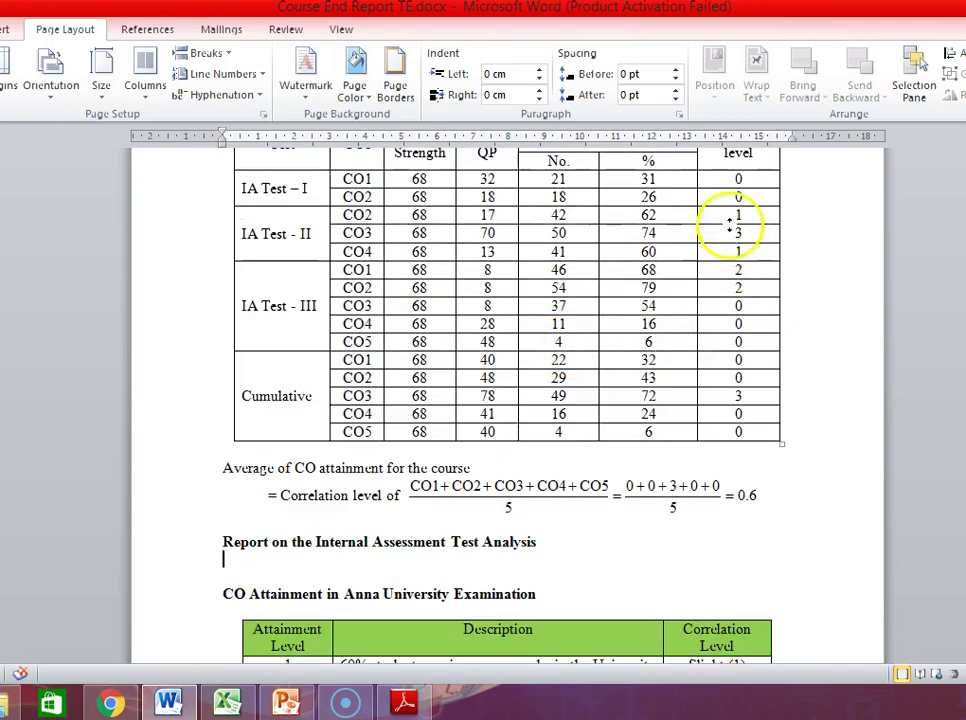
{"action": "left_click_drag", "start_coordinate": [738, 182], "coordinate": [738, 431]}
{"action": "scroll", "coordinate": [540, 388], "scroll_direction": "up", "scroll_amount": 1}
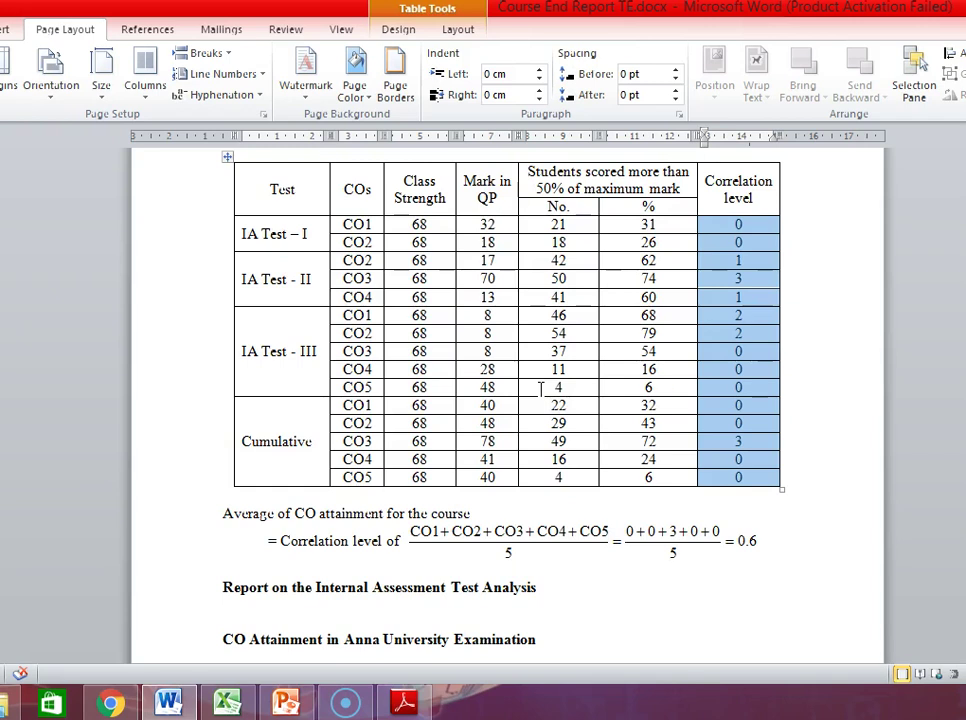
{"action": "left_click", "coordinate": [589, 353]}
{"action": "scroll", "coordinate": [589, 353], "scroll_direction": "down", "scroll_amount": 5}
{"action": "scroll", "coordinate": [389, 468], "scroll_direction": "down", "scroll_amount": 3}
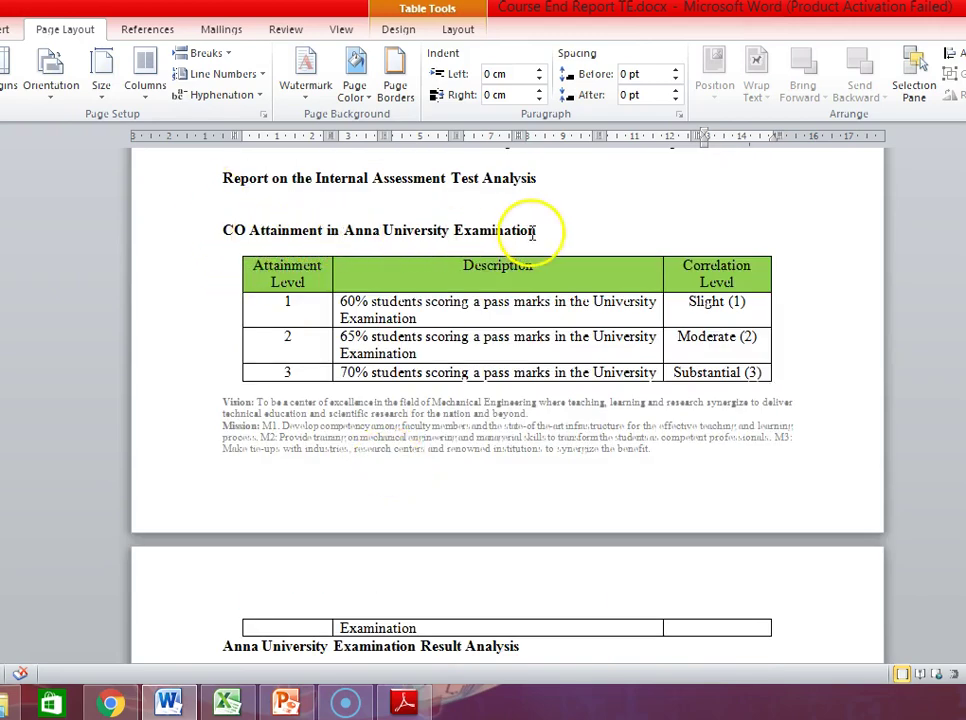
Delete the blank line under the "Report on the Internal Assessment Test Analysis" heading
{"action": "scroll", "coordinate": [421, 390], "scroll_direction": "down", "scroll_amount": 2}
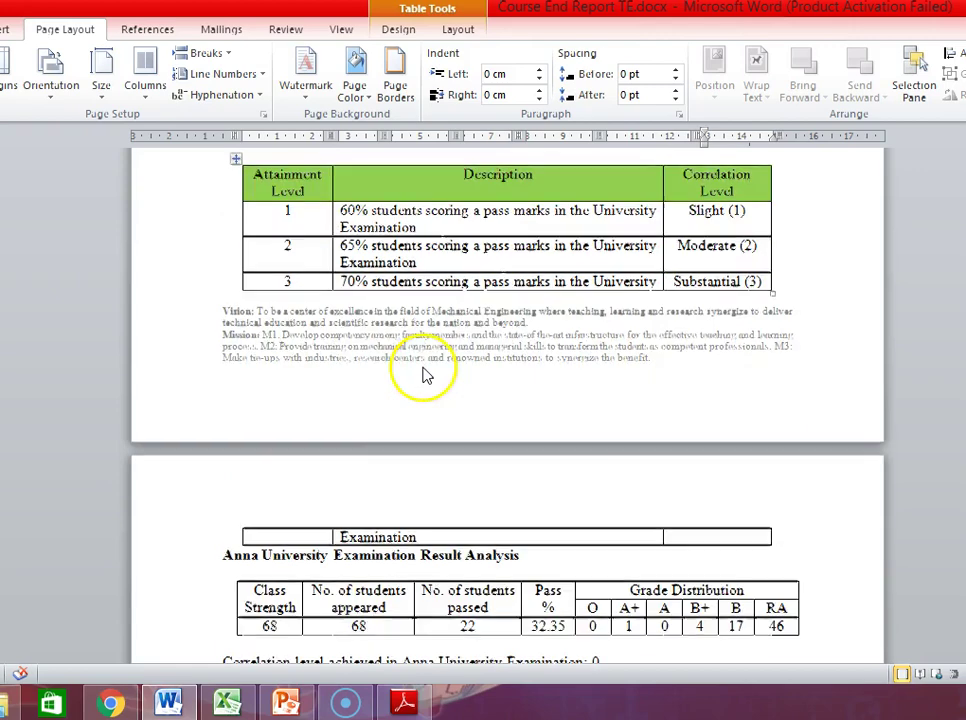
{"action": "scroll", "coordinate": [422, 374], "scroll_direction": "up", "scroll_amount": 3}
{"action": "left_click", "coordinate": [241, 252]}
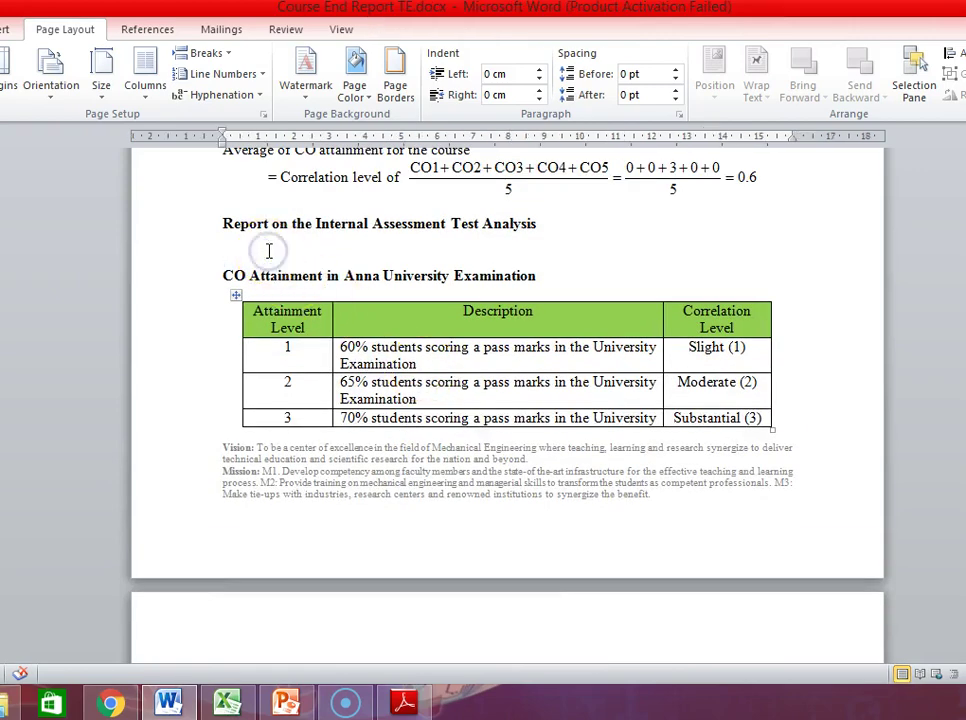
{"action": "key", "text": "Delete"}
Examine the Anna University Examination Result Analysis, highlighting the pass percentage and the heading of the report on it
{"action": "scroll", "coordinate": [400, 437], "scroll_direction": "down", "scroll_amount": 2}
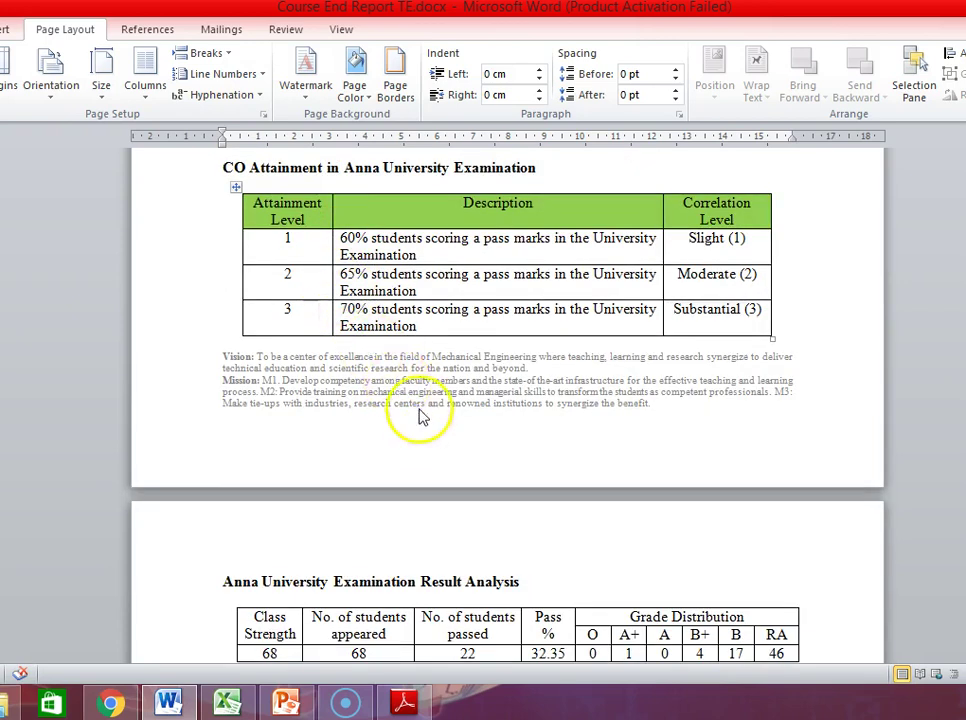
{"action": "scroll", "coordinate": [418, 410], "scroll_direction": "down", "scroll_amount": 6}
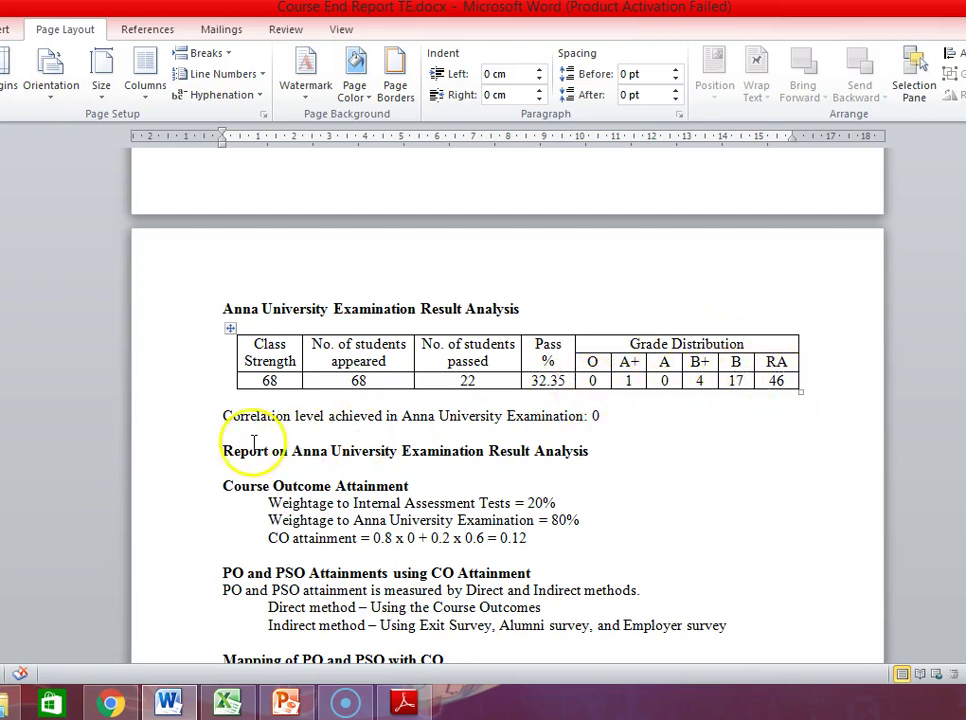
{"action": "left_click_drag", "start_coordinate": [534, 381], "coordinate": [565, 380]}
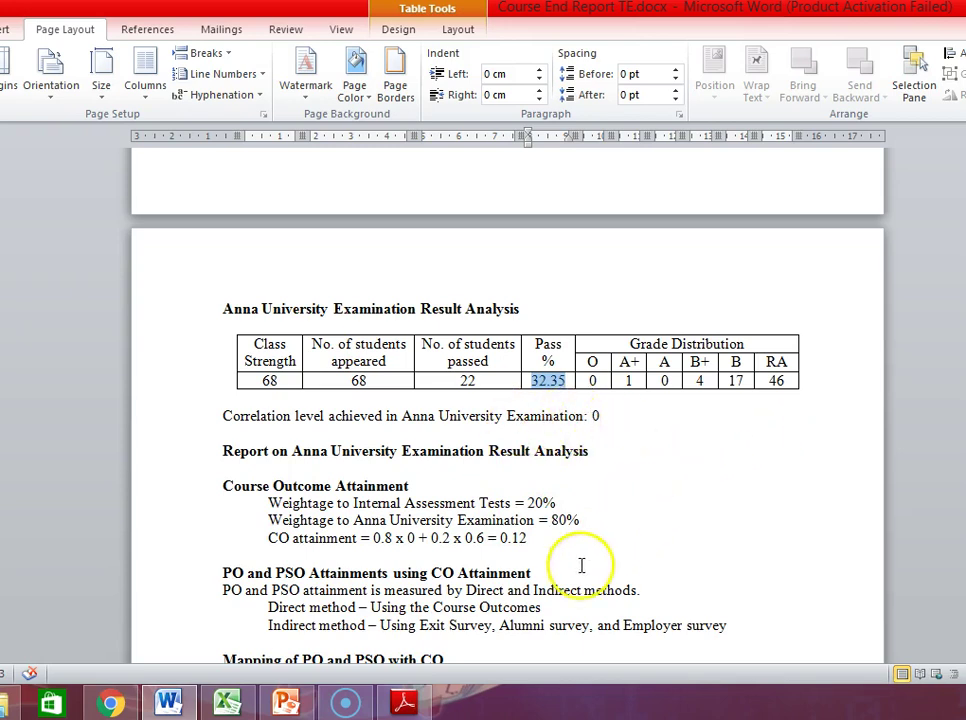
{"action": "left_click", "coordinate": [205, 457]}
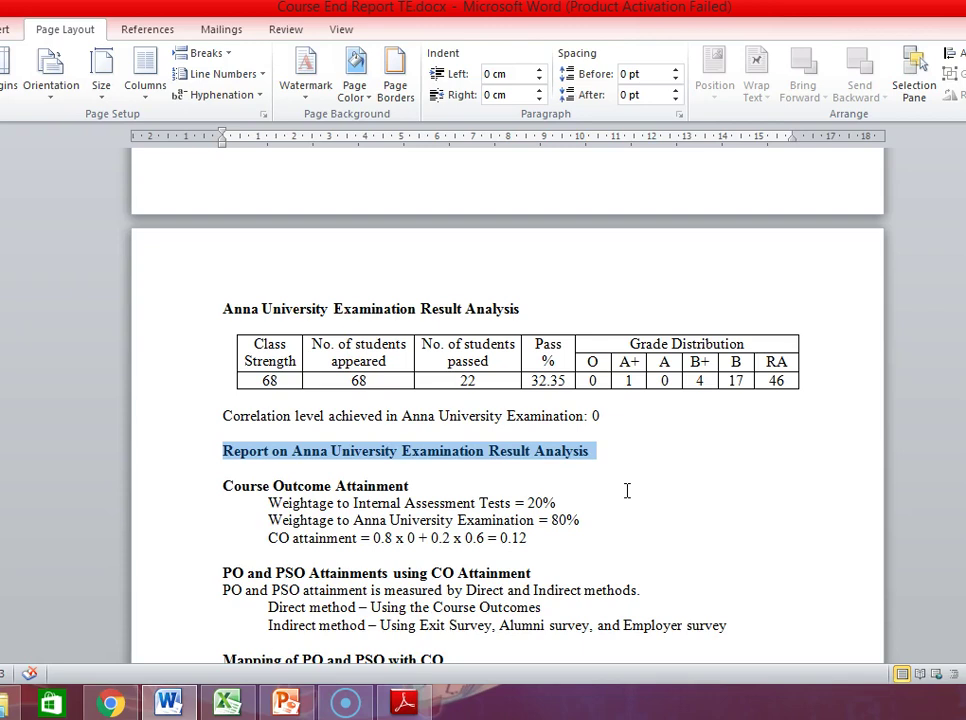
Compare the university examination correlation level with its attainment criteria and highlight the result of the Course Outcome Attainment calculation
{"action": "scroll", "coordinate": [627, 490], "scroll_direction": "down", "scroll_amount": 2}
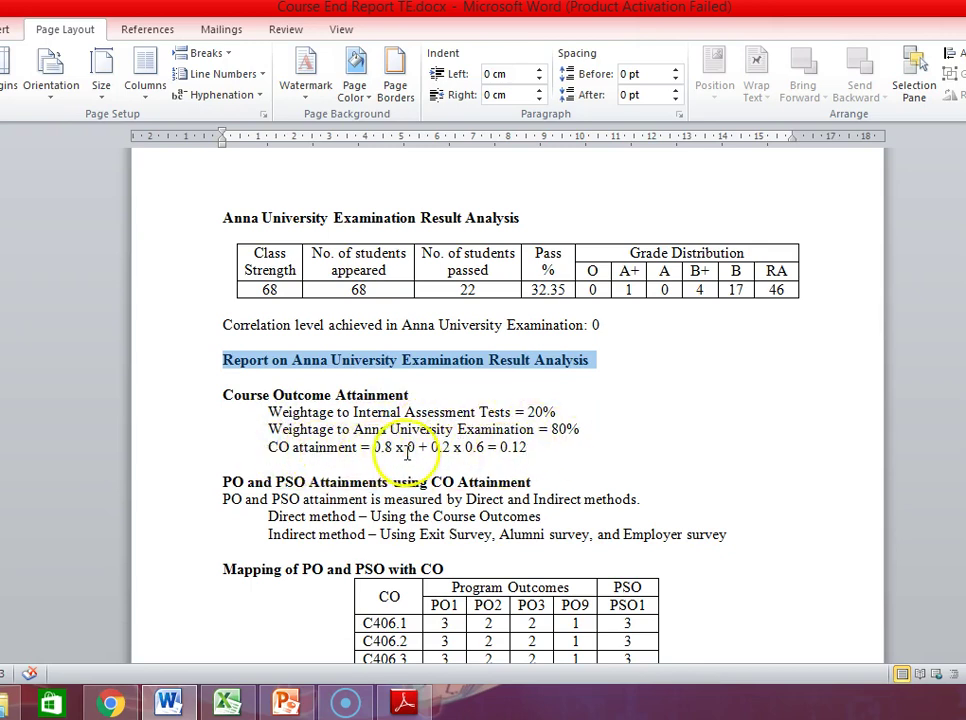
{"action": "left_click", "coordinate": [599, 325]}
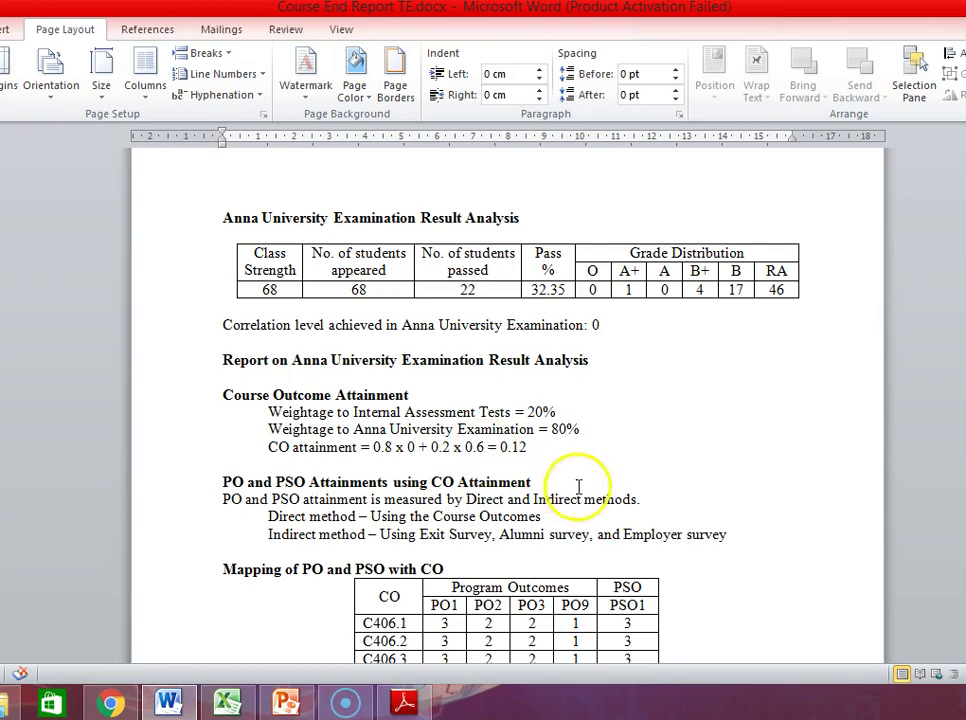
{"action": "scroll", "coordinate": [580, 480], "scroll_direction": "up", "scroll_amount": 8}
{"action": "scroll", "coordinate": [575, 410], "scroll_direction": "down", "scroll_amount": 5}
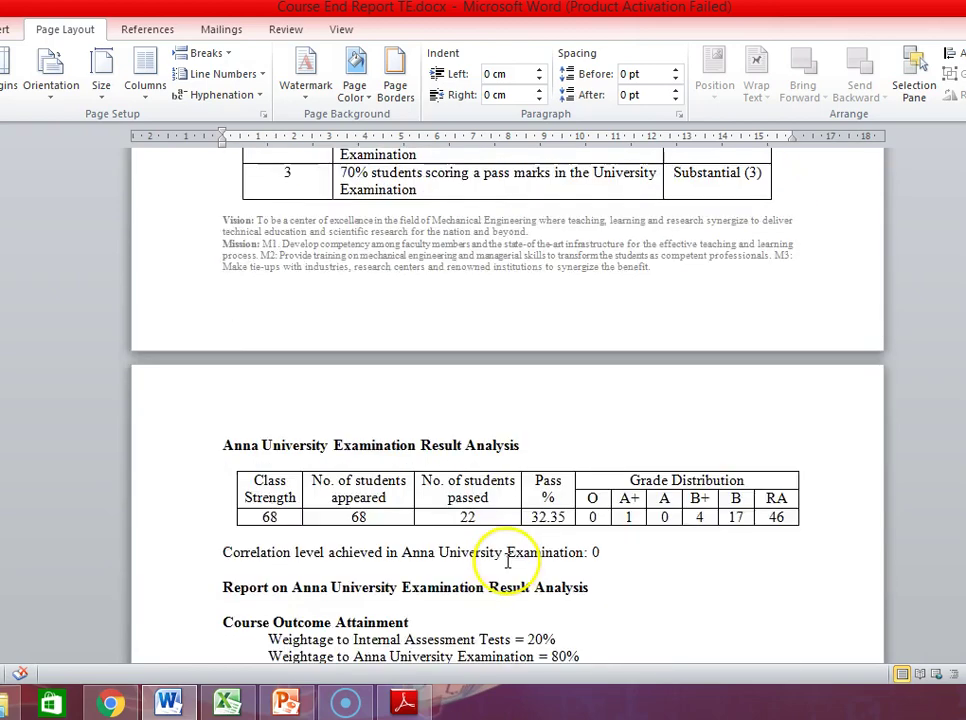
{"action": "scroll", "coordinate": [565, 569], "scroll_direction": "down", "scroll_amount": 4}
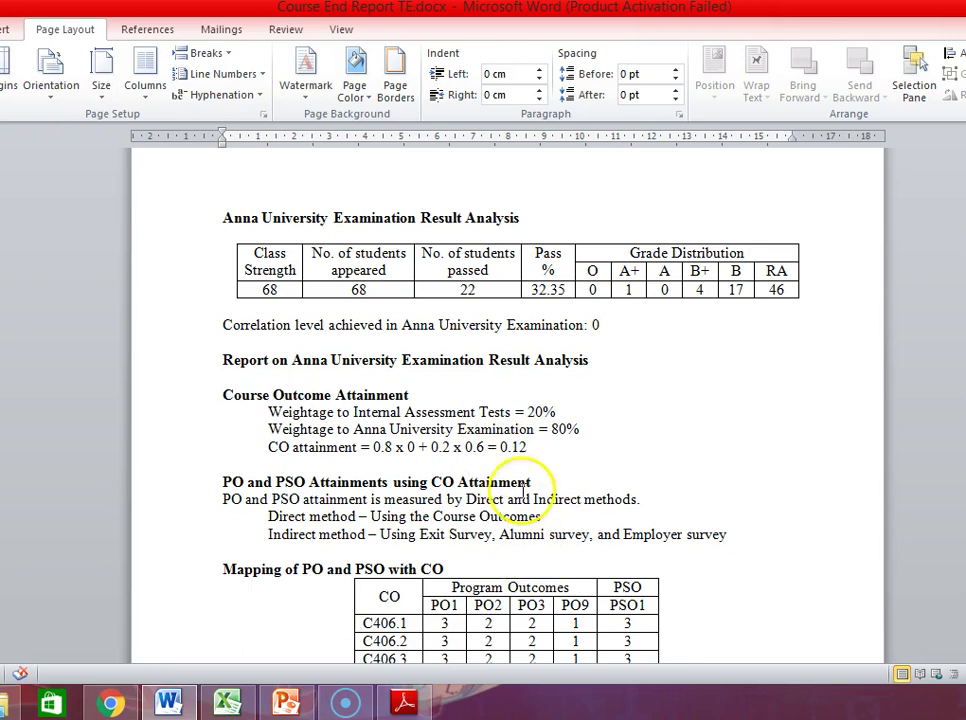
{"action": "left_click_drag", "start_coordinate": [488, 448], "coordinate": [526, 449]}
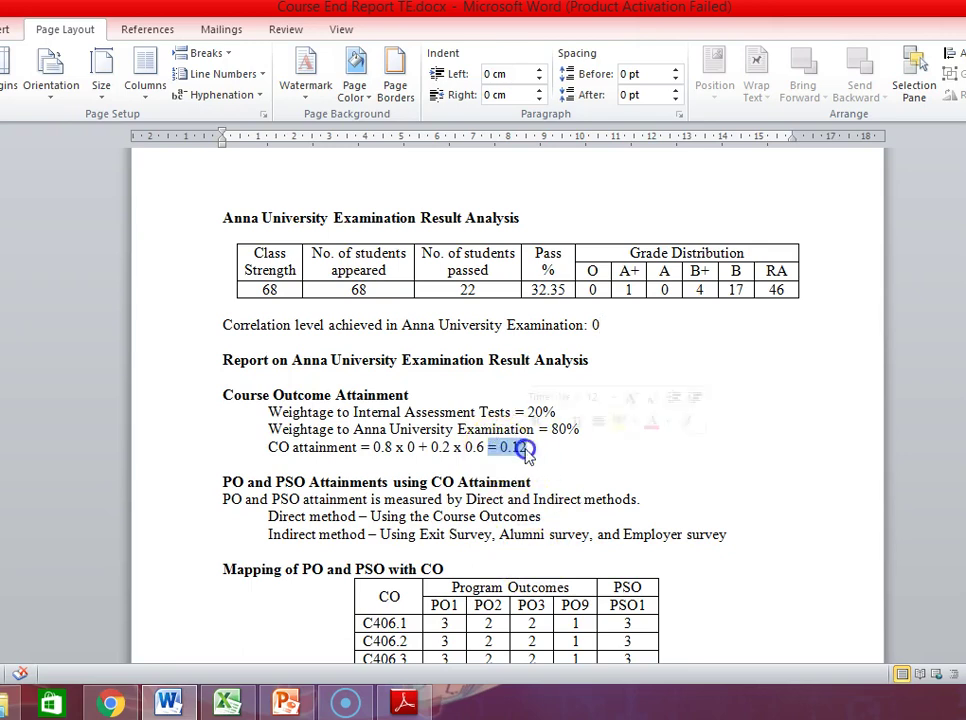
Highlight the surveys listed for the indirect method and review the Mapping of PO and PSO with CO table
{"action": "scroll", "coordinate": [545, 570], "scroll_direction": "down", "scroll_amount": 2}
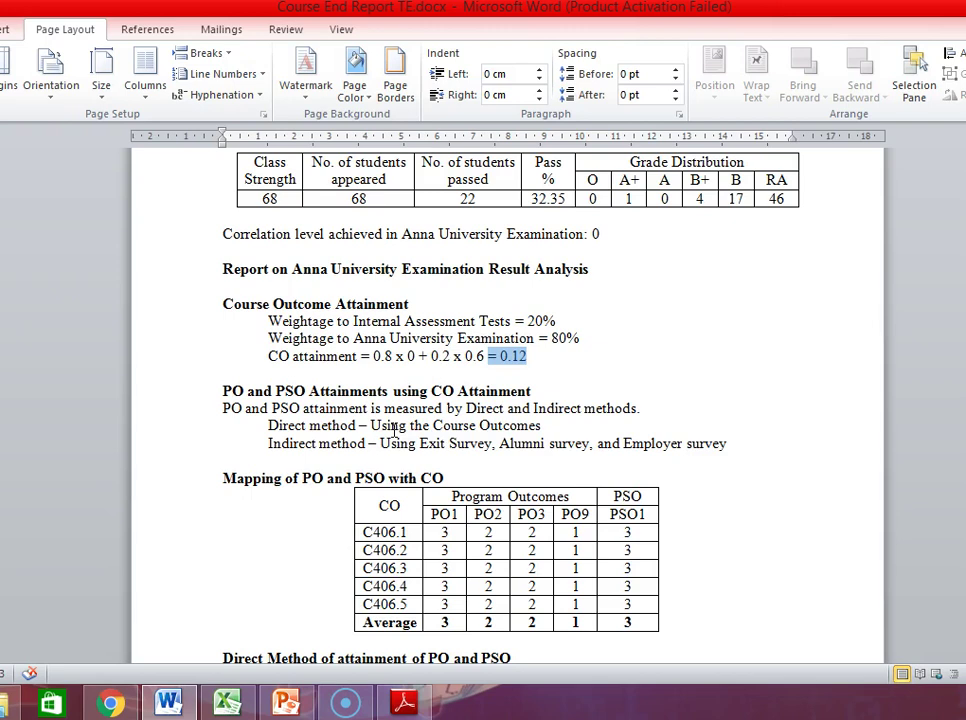
{"action": "left_click_drag", "start_coordinate": [380, 443], "coordinate": [729, 445]}
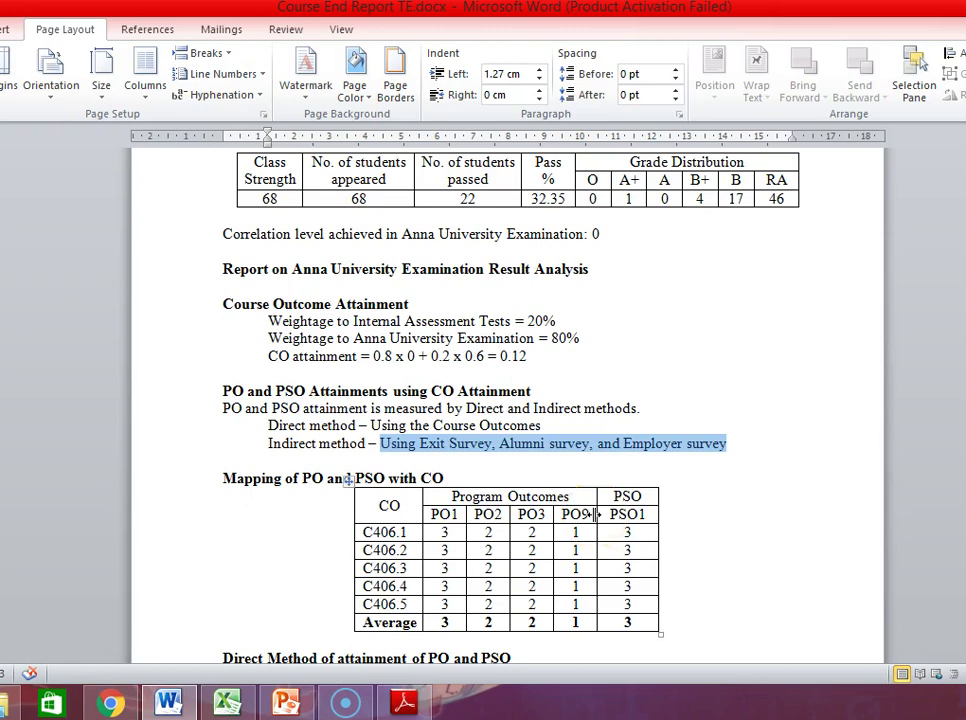
{"action": "scroll", "coordinate": [594, 514], "scroll_direction": "down", "scroll_amount": 1}
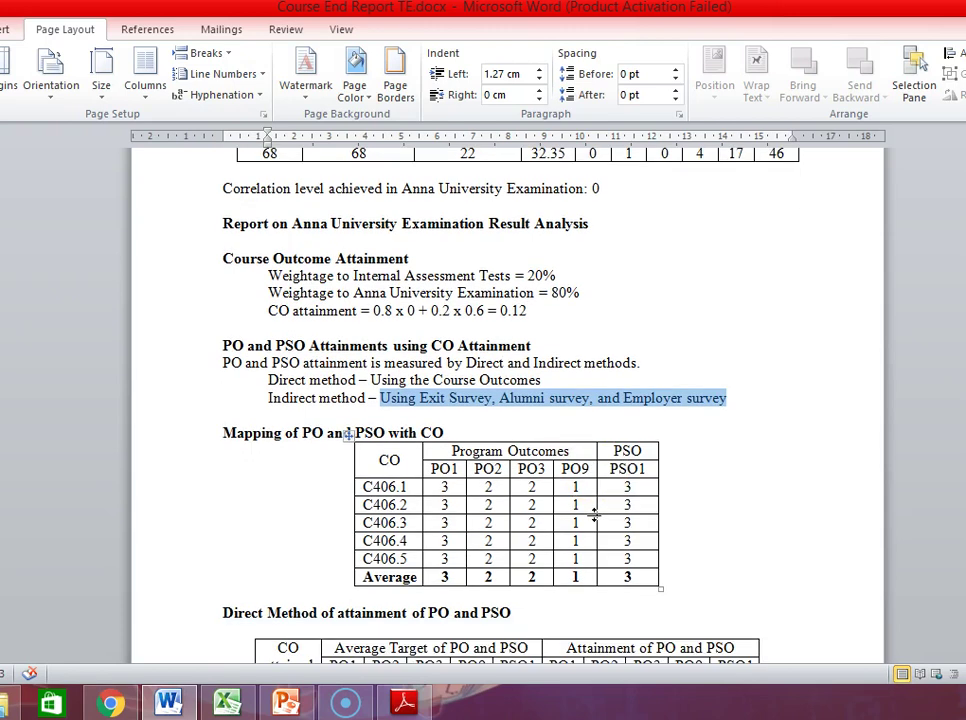
{"action": "scroll", "coordinate": [594, 514], "scroll_direction": "down", "scroll_amount": 1}
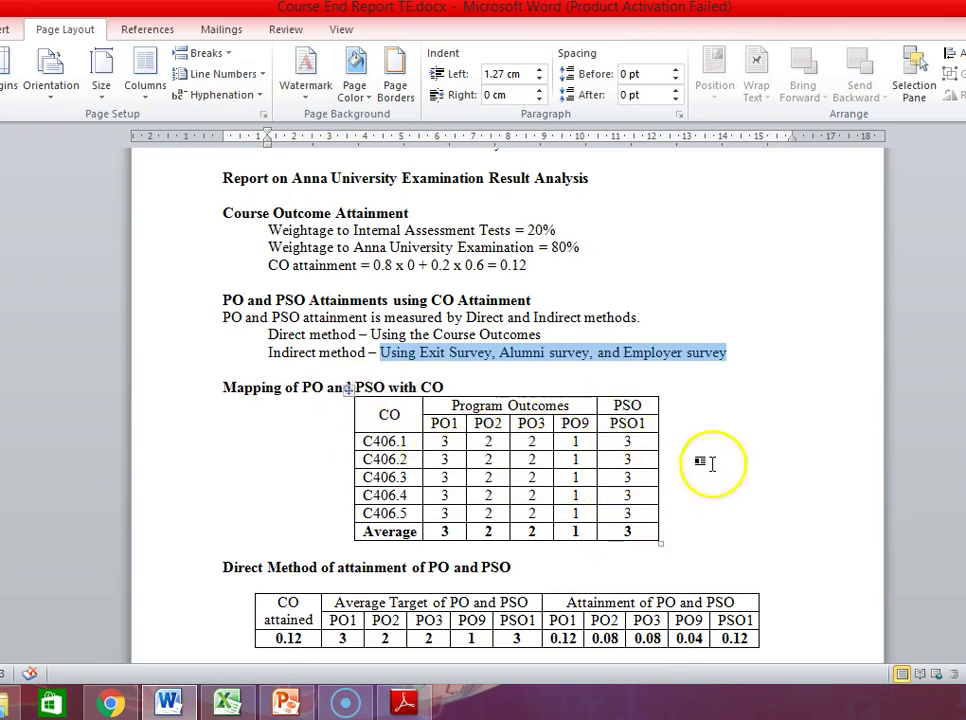
{"action": "scroll", "coordinate": [550, 572], "scroll_direction": "down", "scroll_amount": 5}
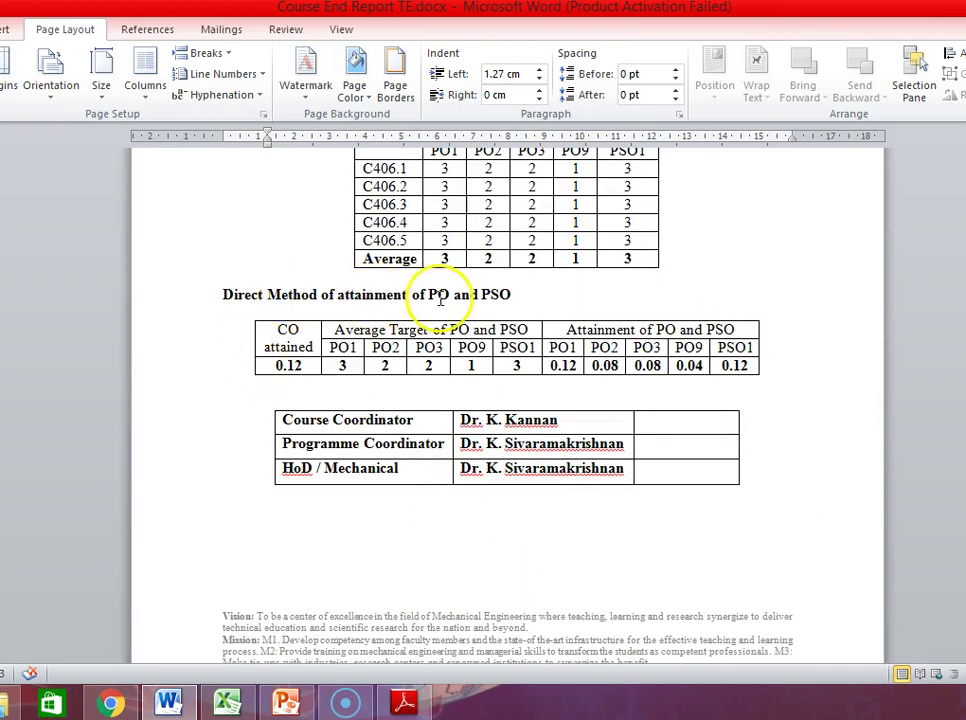
Compare the mapping averages with the average targets in the Direct Method table and highlight the CO attained value
{"action": "scroll", "coordinate": [513, 343], "scroll_direction": "up", "scroll_amount": 1}
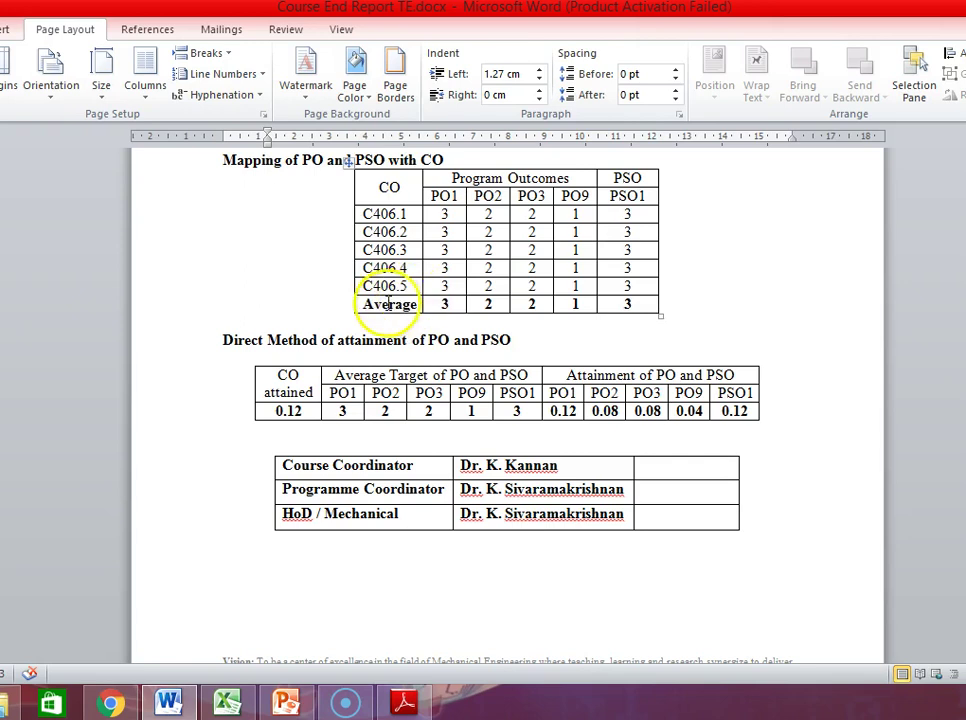
{"action": "left_click_drag", "start_coordinate": [340, 411], "coordinate": [482, 413]}
{"action": "left_click", "coordinate": [300, 442]}
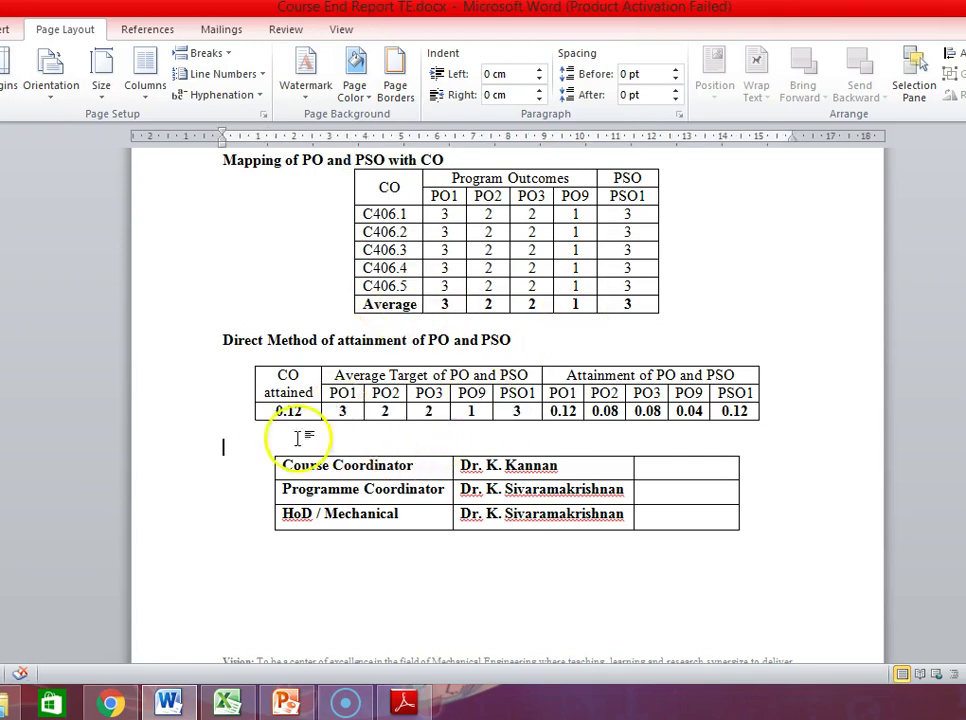
{"action": "double_click", "coordinate": [287, 411]}
Trace the CO attained value back to the Course Outcome Attainment calculation and highlight its result there
{"action": "scroll", "coordinate": [371, 468], "scroll_direction": "up", "scroll_amount": 10}
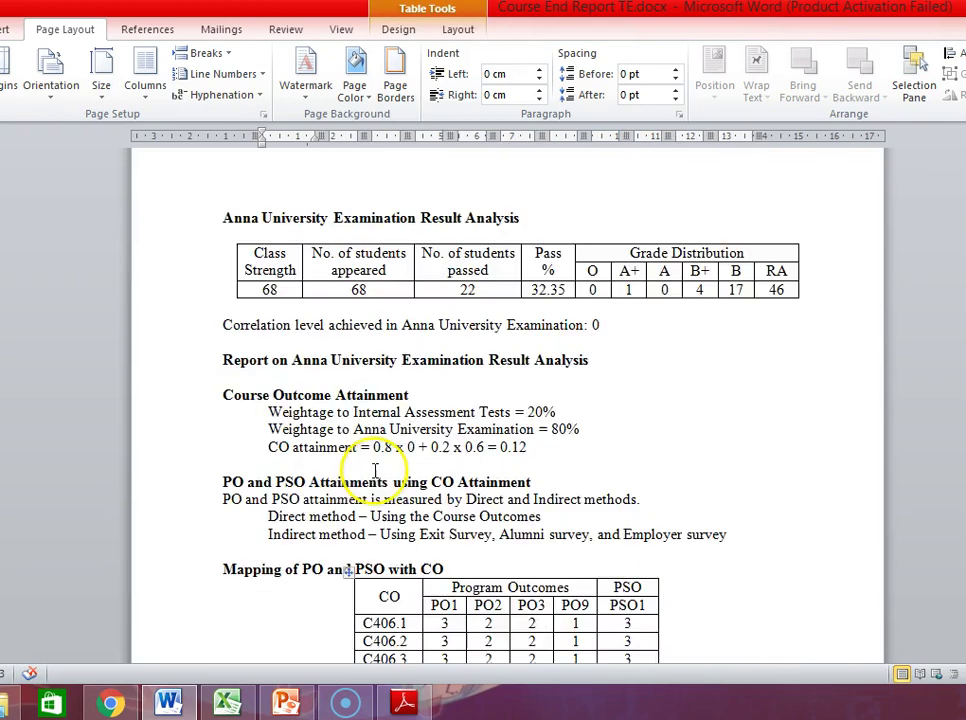
{"action": "scroll", "coordinate": [375, 468], "scroll_direction": "up", "scroll_amount": 3}
{"action": "scroll", "coordinate": [375, 477], "scroll_direction": "down", "scroll_amount": 6}
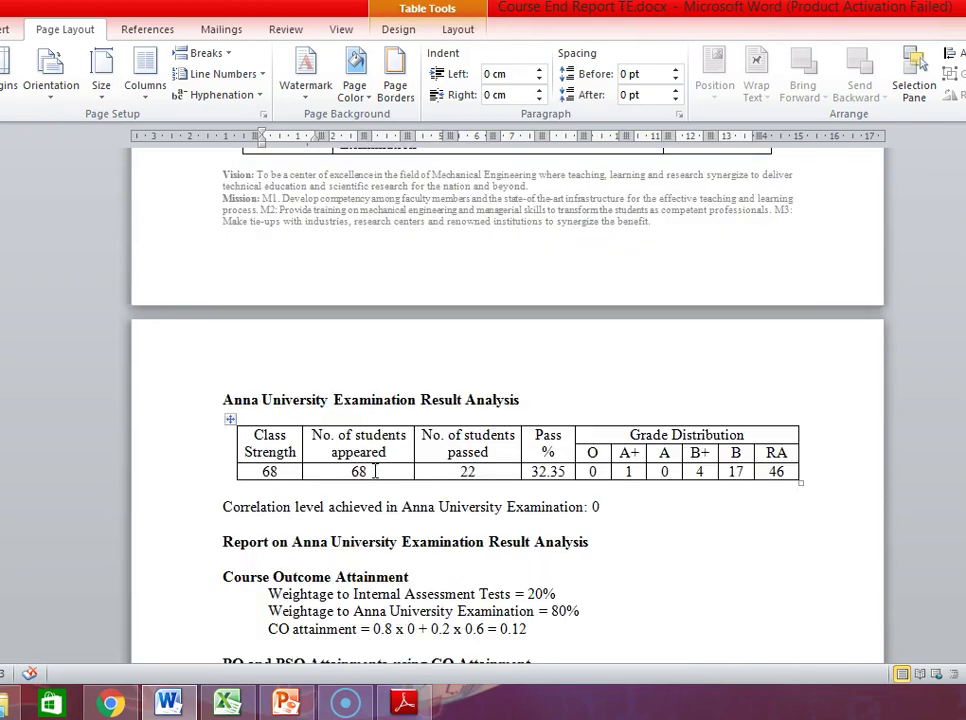
{"action": "double_click", "coordinate": [520, 447]}
{"action": "scroll", "coordinate": [590, 494], "scroll_direction": "down", "scroll_amount": 8}
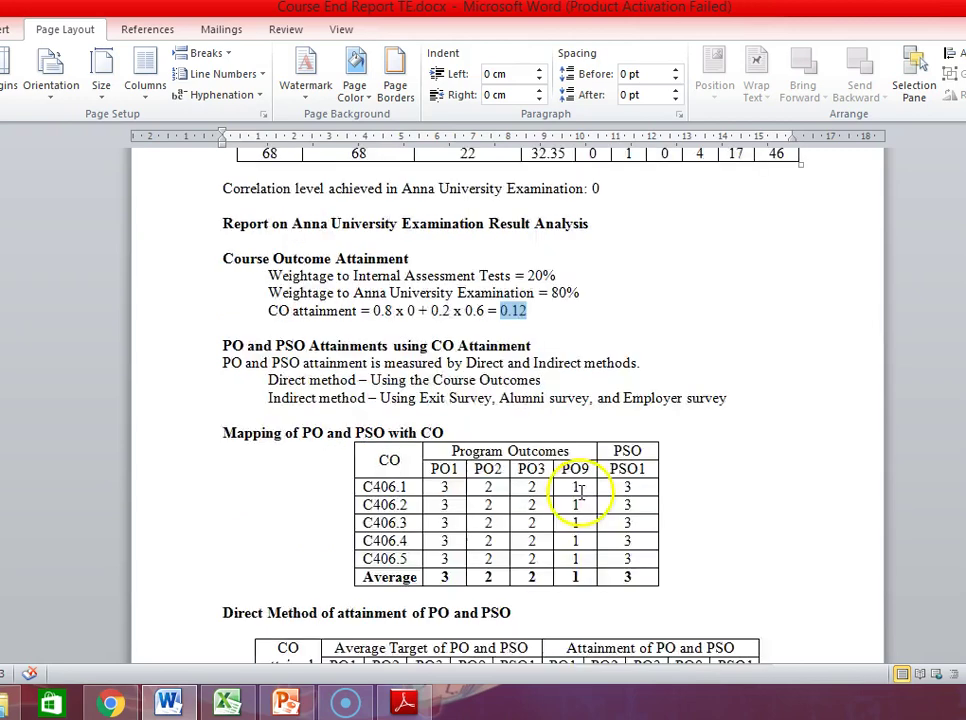
Highlight the PO and PSO average targets and the CO attained value in the Direct Method table, ending with the cursor in the PO1 target
{"action": "left_click", "coordinate": [349, 380]}
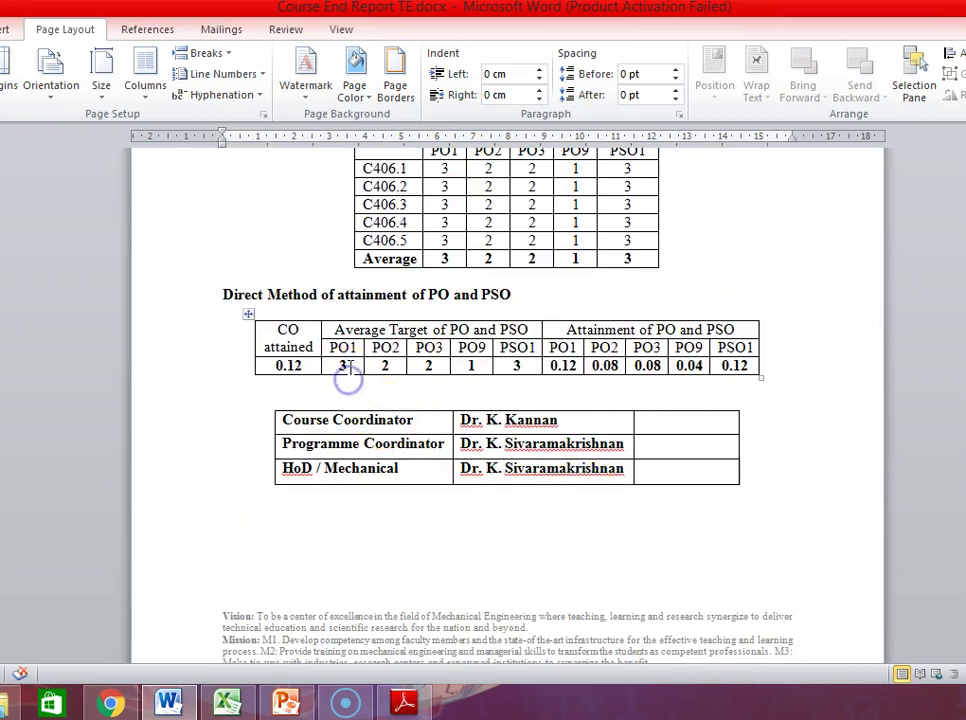
{"action": "left_click_drag", "start_coordinate": [341, 366], "coordinate": [517, 367]}
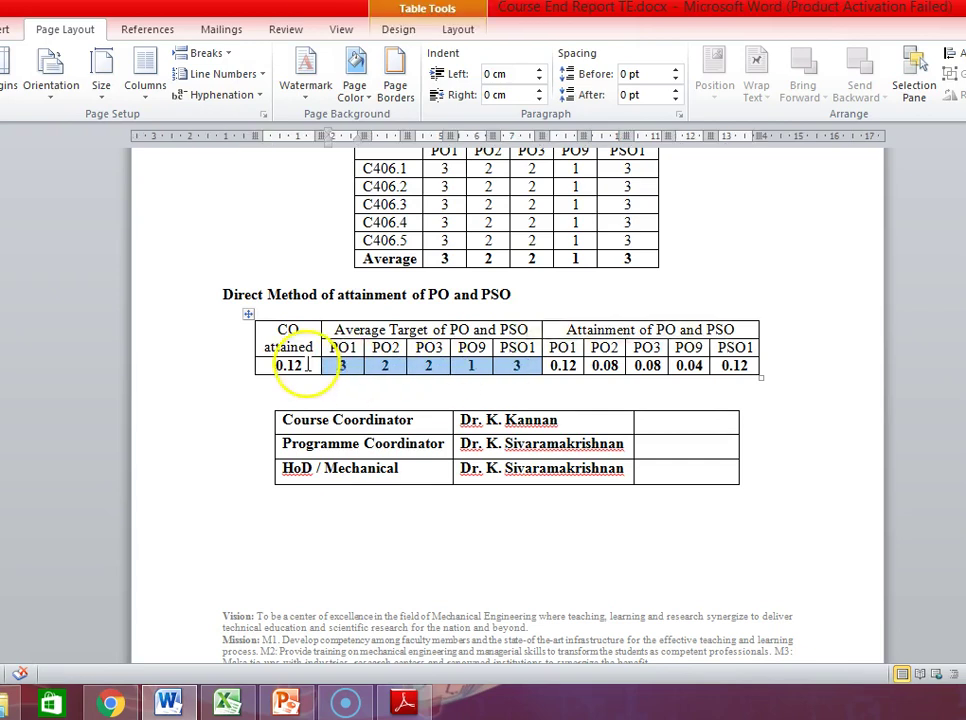
{"action": "left_click_drag", "start_coordinate": [302, 366], "coordinate": [267, 364]}
{"action": "left_click_drag", "start_coordinate": [343, 366], "coordinate": [506, 368]}
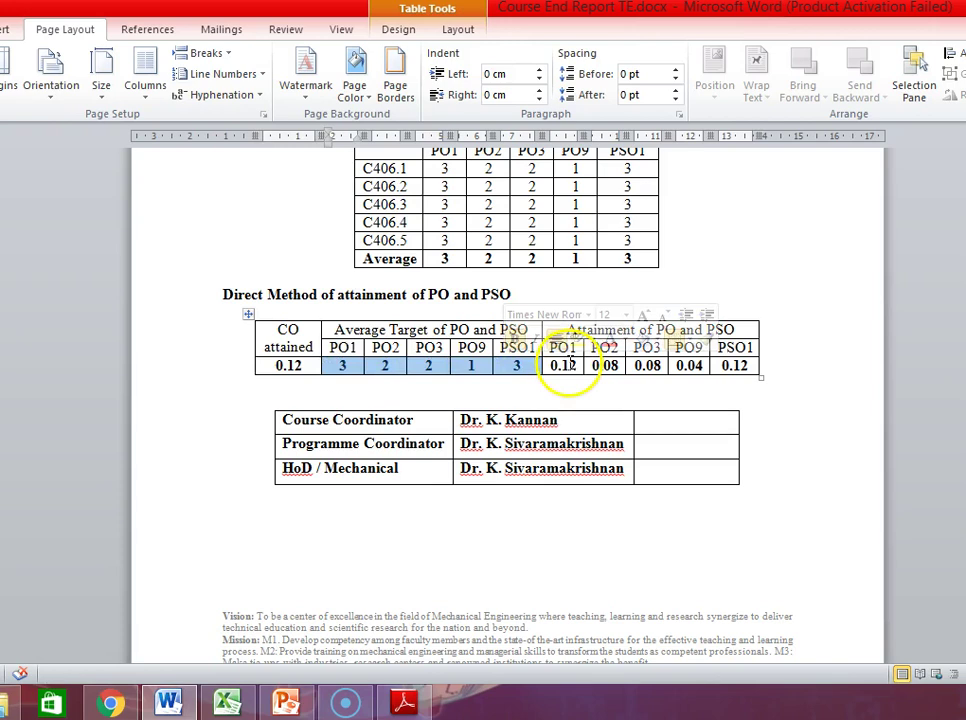
{"action": "left_click", "coordinate": [350, 364]}
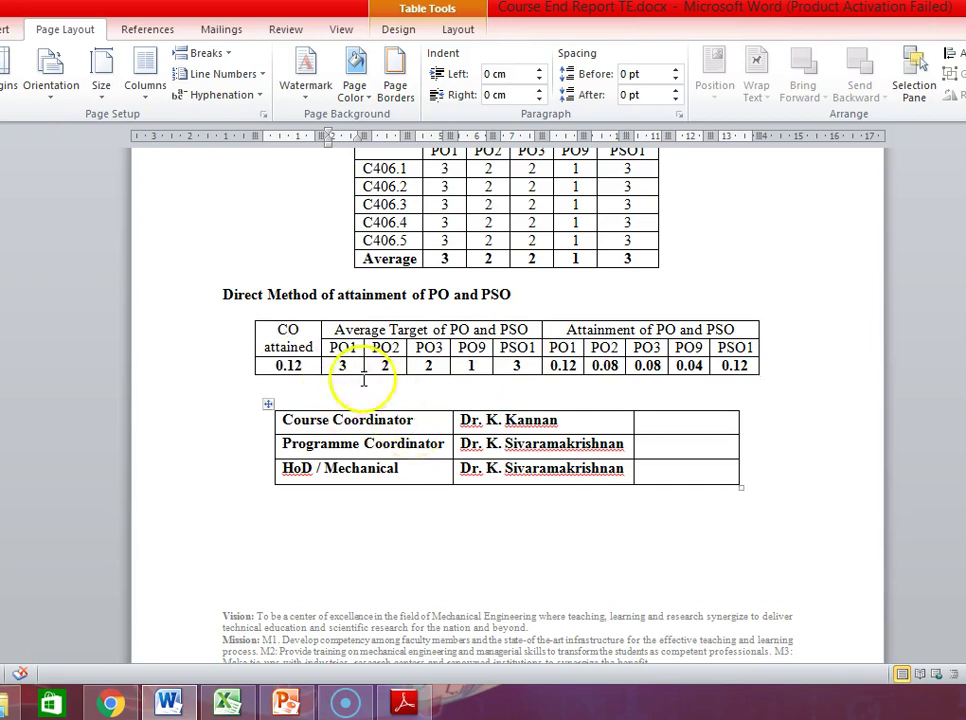
{"action": "left_click", "coordinate": [283, 367]}
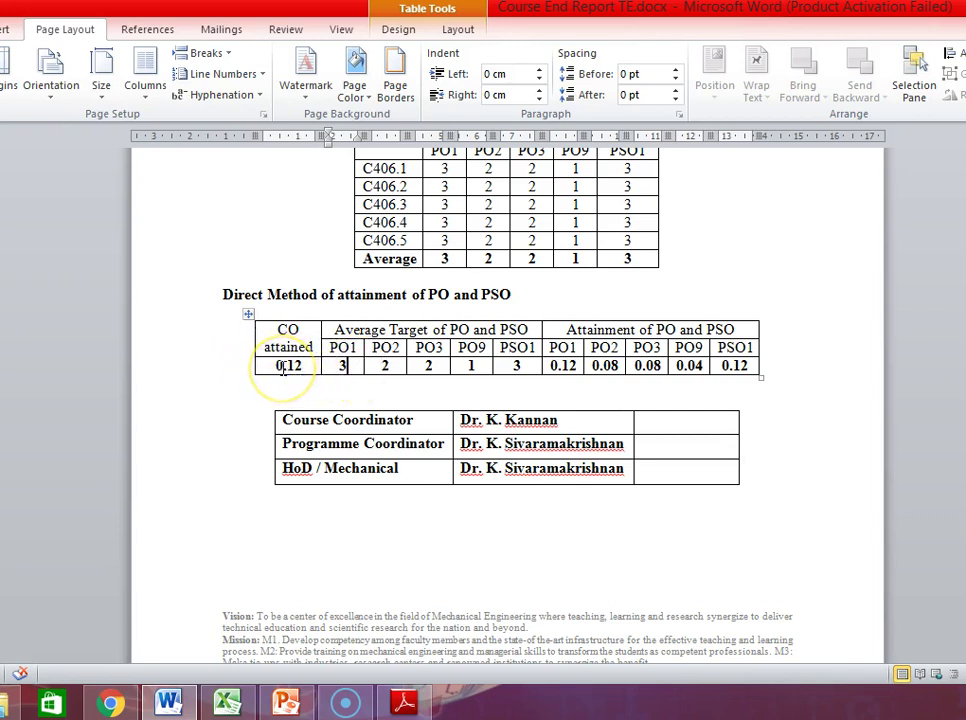
{"action": "left_click", "coordinate": [356, 367]}
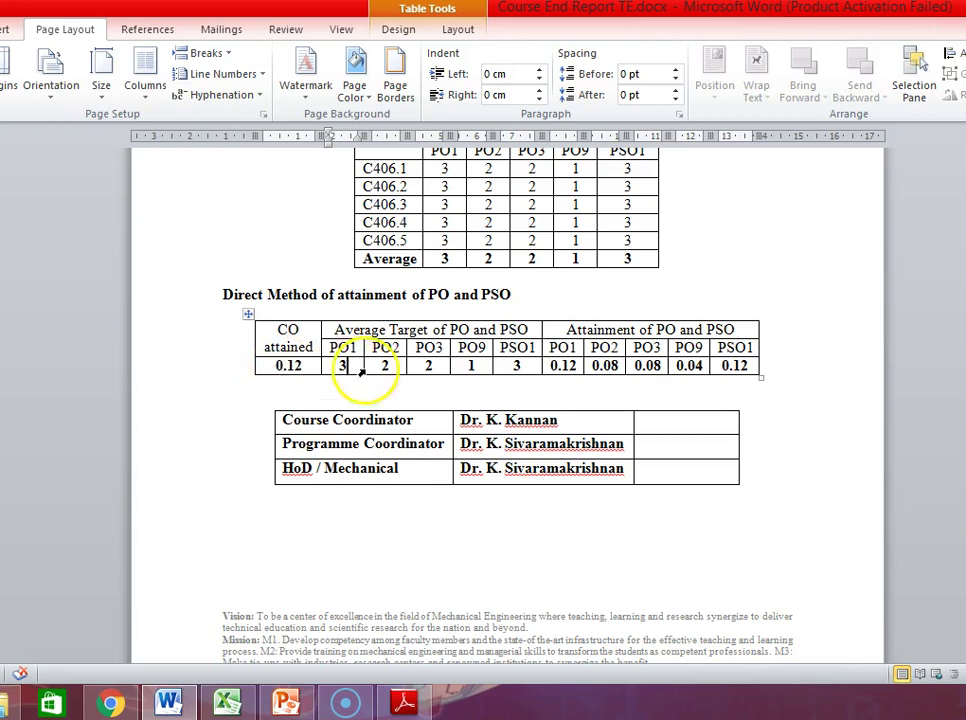
Point out the PO1 attainment in the Direct Method table, and examine the Program level Course-PO matrix in the Self Assessment report in Adobe Reader
{"action": "left_click", "coordinate": [420, 367]}
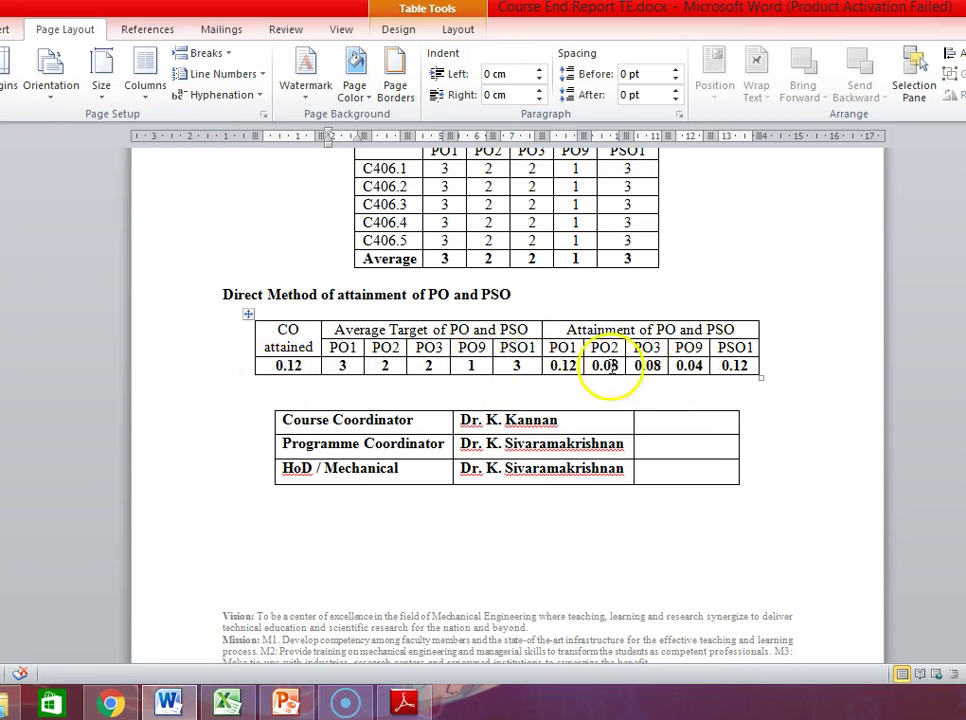
{"action": "left_click", "coordinate": [579, 365]}
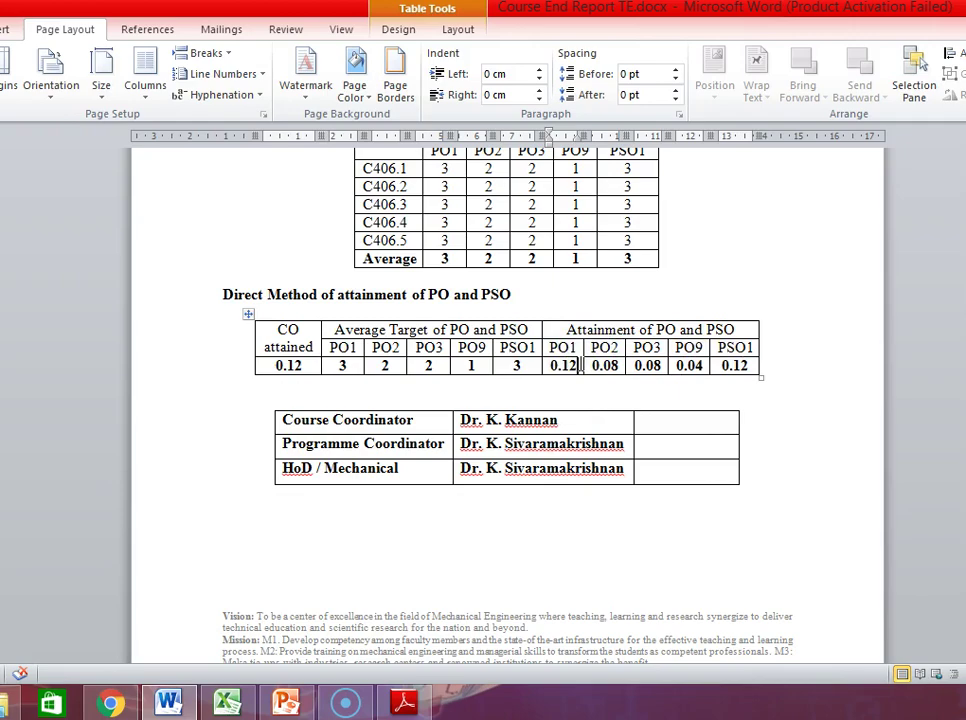
{"action": "left_click", "coordinate": [403, 700]}
{"action": "scroll", "coordinate": [454, 510], "scroll_direction": "up", "scroll_amount": 5}
{"action": "scroll", "coordinate": [454, 510], "scroll_direction": "up", "scroll_amount": 10}
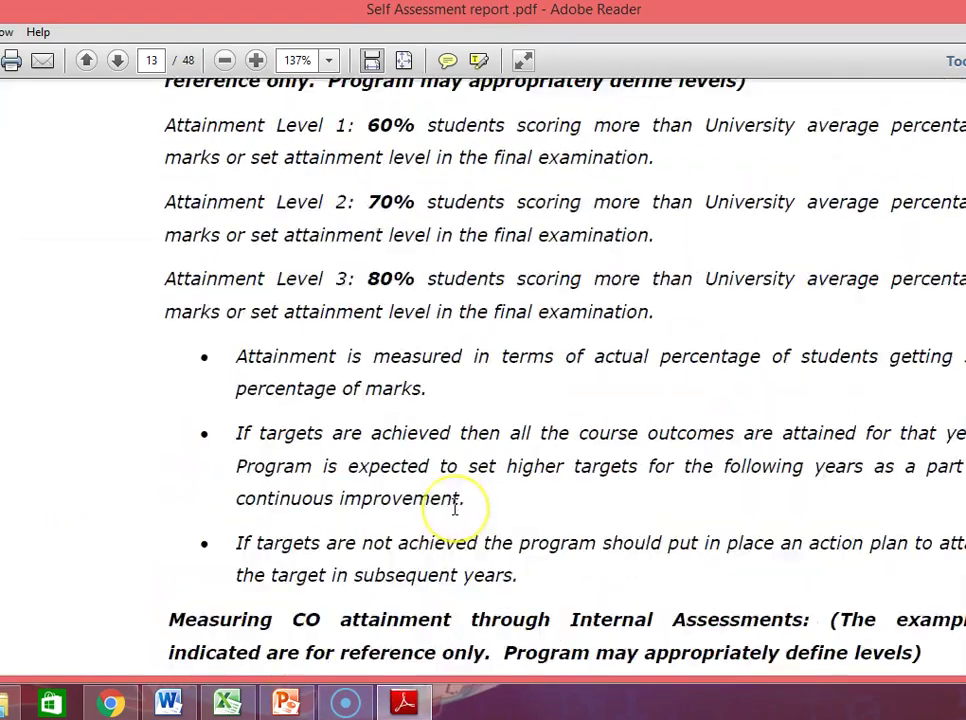
{"action": "scroll", "coordinate": [454, 510], "scroll_direction": "up", "scroll_amount": 10}
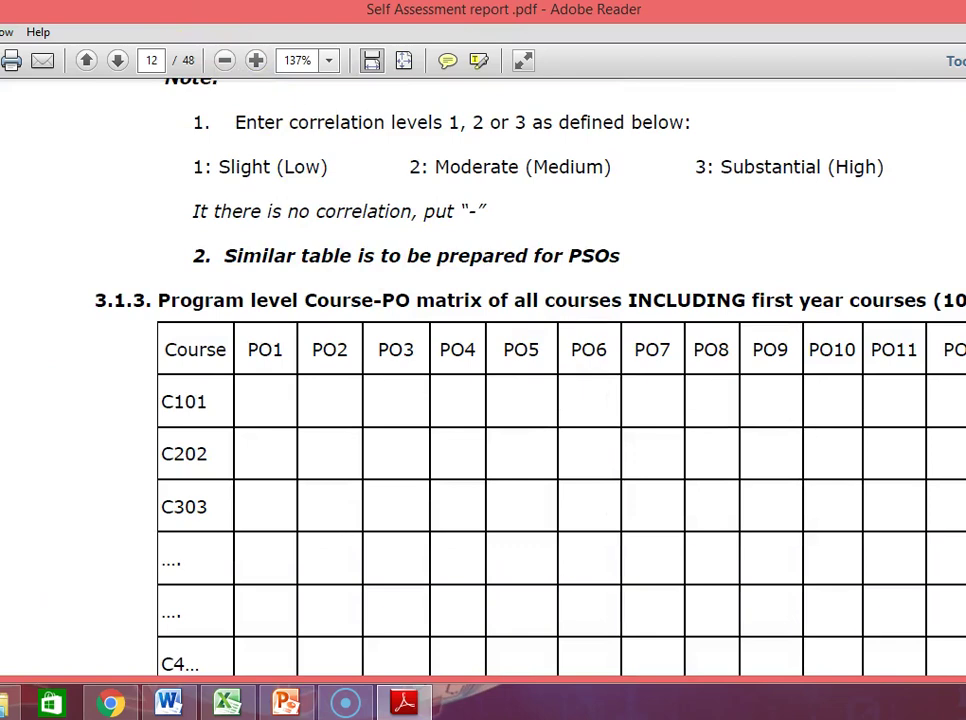
{"action": "left_click_drag", "start_coordinate": [255, 3], "coordinate": [255, 8]}
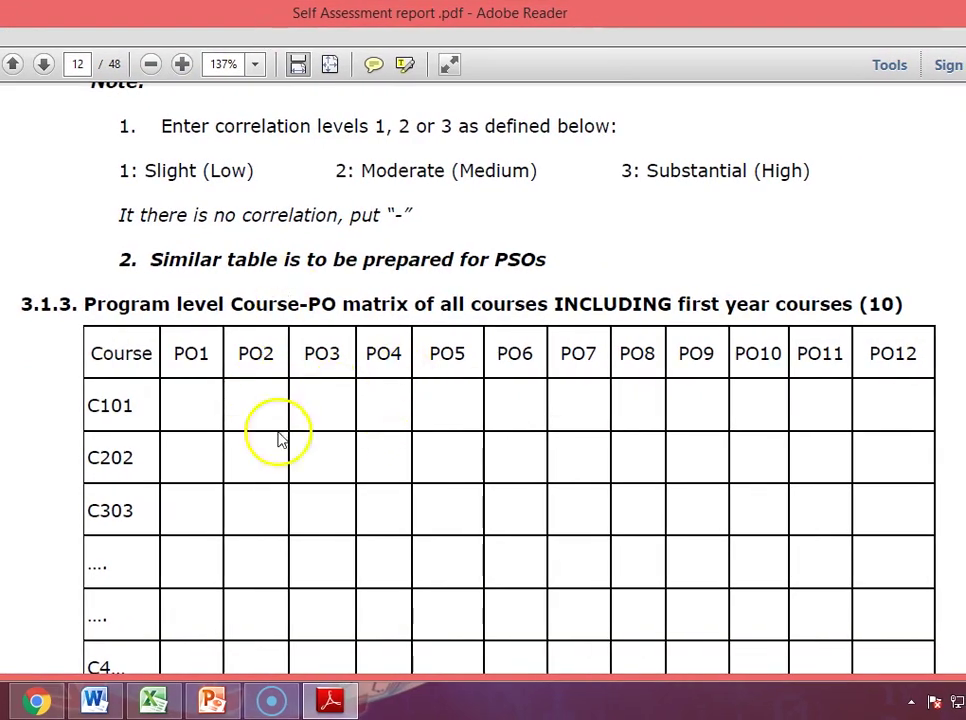
{"action": "scroll", "coordinate": [238, 450], "scroll_direction": "down", "scroll_amount": 4}
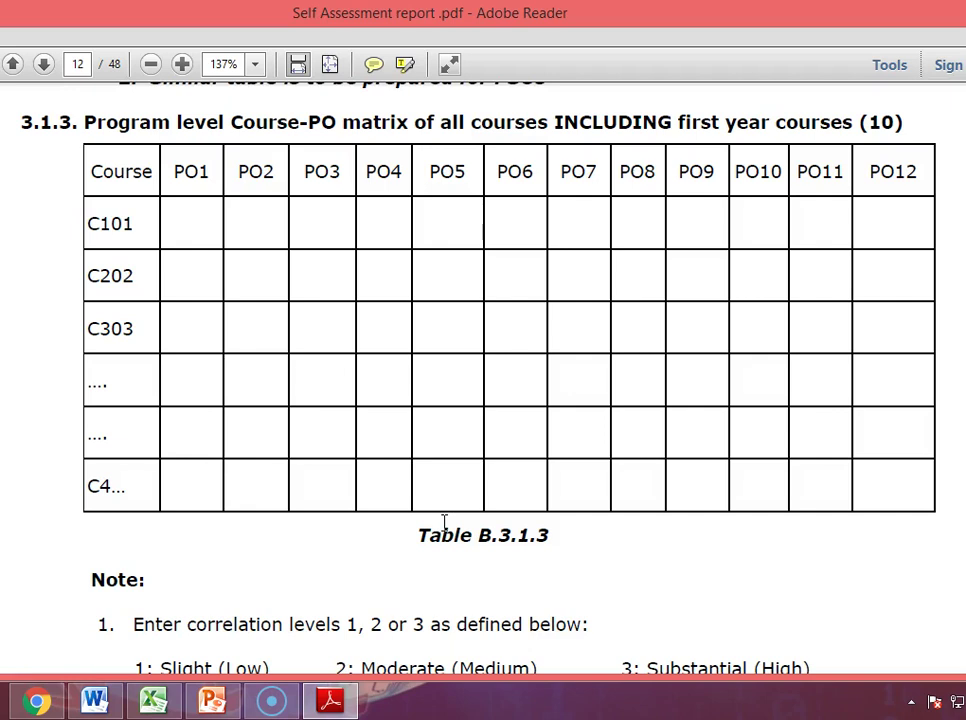
Review the average CO attainment calculation in the Course End Report in Word, and view the internal assessment Report sheet in Excel
{"action": "left_click", "coordinate": [94, 700]}
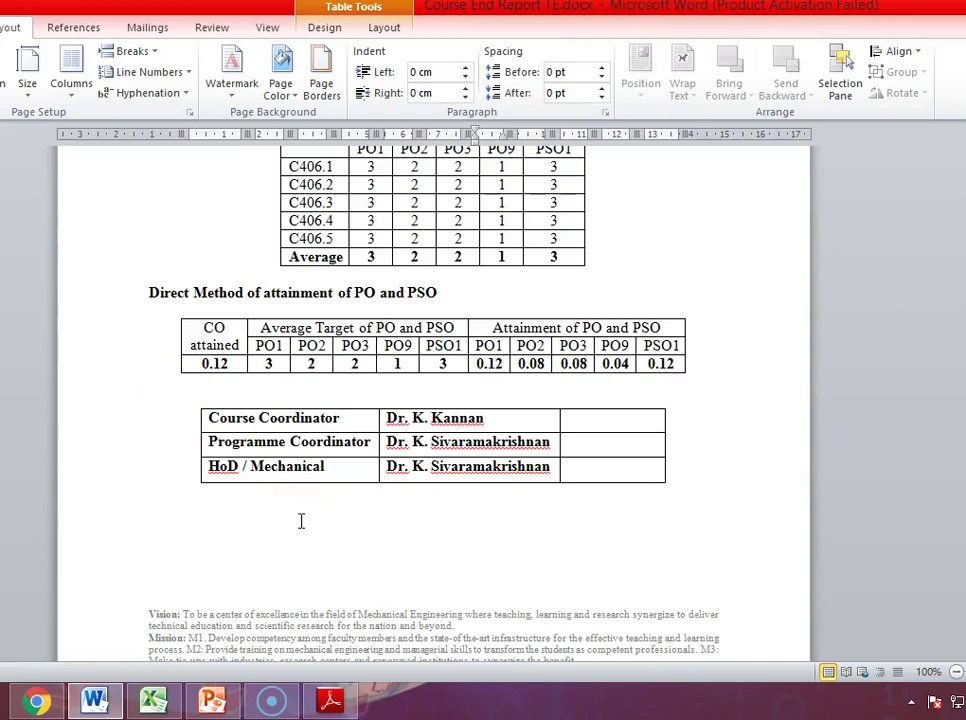
{"action": "scroll", "coordinate": [301, 521], "scroll_direction": "up", "scroll_amount": 20}
{"action": "scroll", "coordinate": [301, 521], "scroll_direction": "down", "scroll_amount": 5}
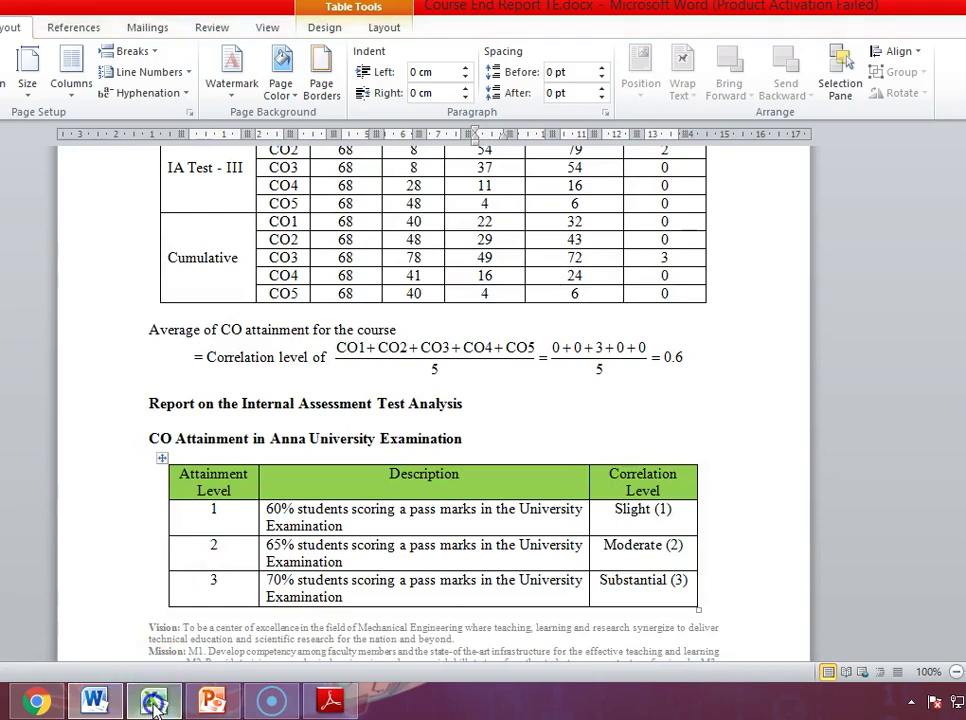
{"action": "left_click", "coordinate": [148, 702]}
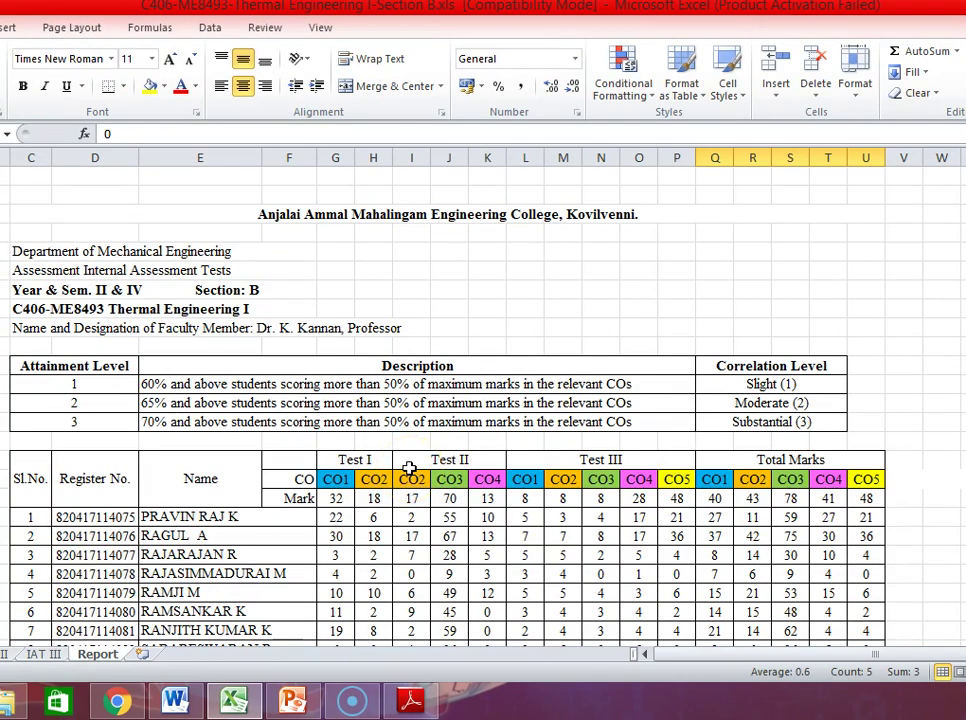
Switch back to the Course End Report in Word and review the Course Outcomes, Scheme of Assessment Methods and Internal Assessment Test Analysis tables
{"action": "left_click", "coordinate": [177, 701]}
{"action": "scroll", "coordinate": [326, 531], "scroll_direction": "up", "scroll_amount": 20}
{"action": "scroll", "coordinate": [326, 531], "scroll_direction": "up", "scroll_amount": 5}
{"action": "scroll", "coordinate": [326, 531], "scroll_direction": "down", "scroll_amount": 3}
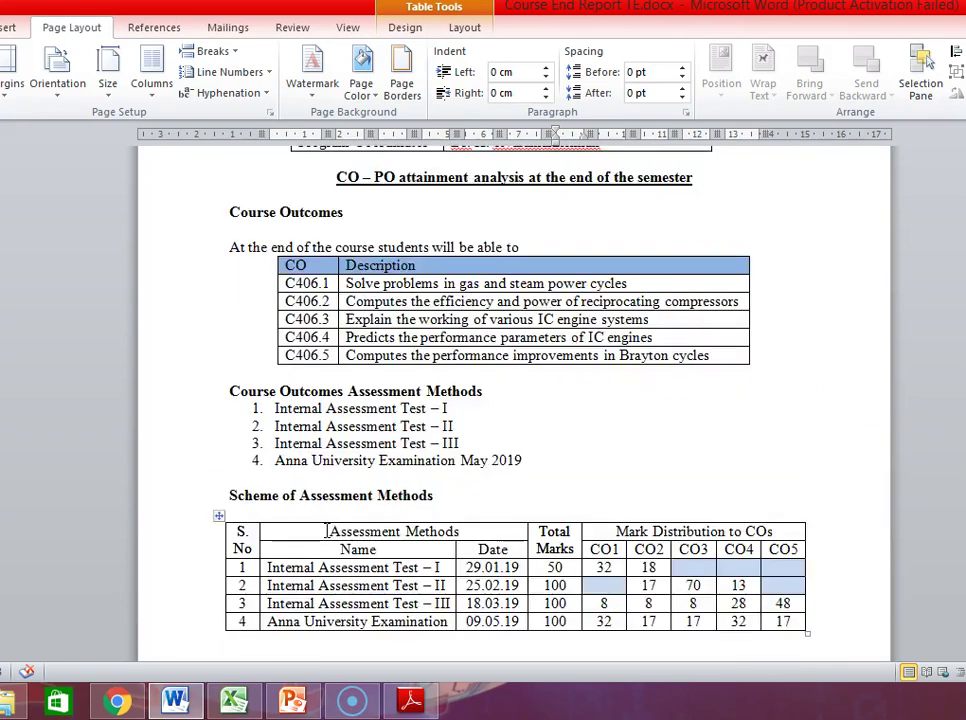
{"action": "scroll", "coordinate": [326, 531], "scroll_direction": "down", "scroll_amount": 3}
{"action": "scroll", "coordinate": [326, 531], "scroll_direction": "down", "scroll_amount": 11}
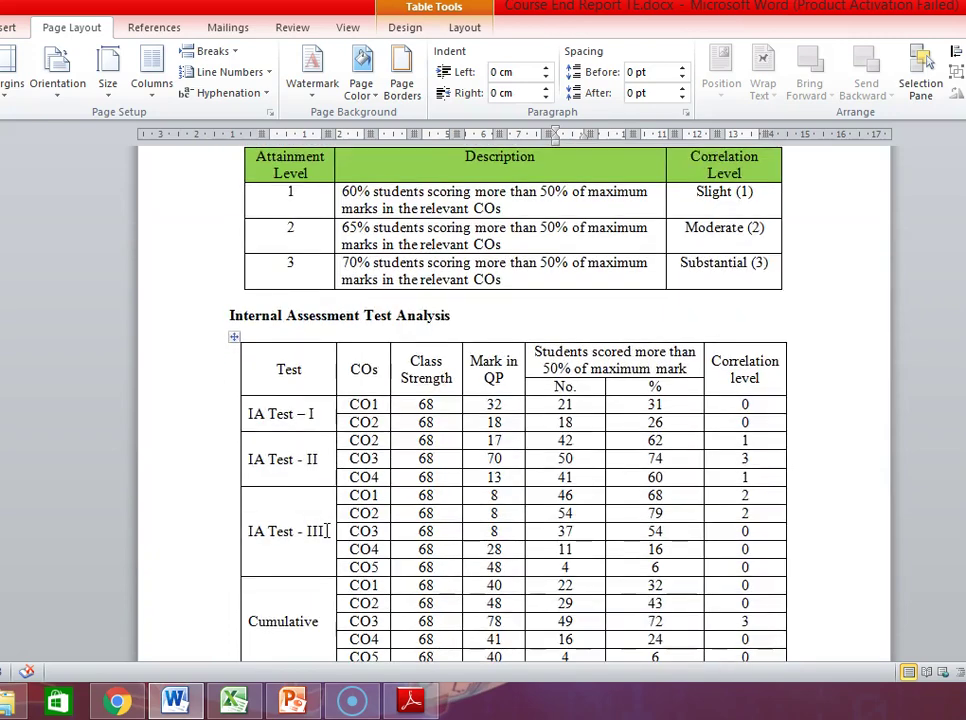
{"action": "scroll", "coordinate": [326, 531], "scroll_direction": "down", "scroll_amount": 3}
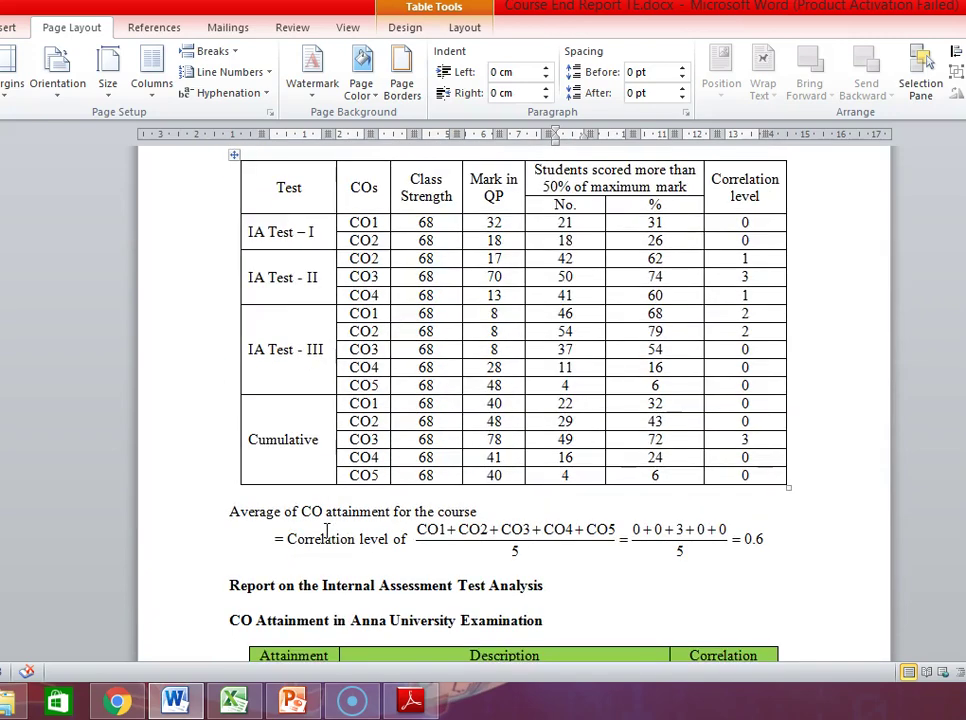
Review the Anna University Examination attainment levels and result analysis, the Course Outcome Attainment calculation, and the Mapping of PO and PSO with CO
{"action": "scroll", "coordinate": [326, 531], "scroll_direction": "down", "scroll_amount": 4}
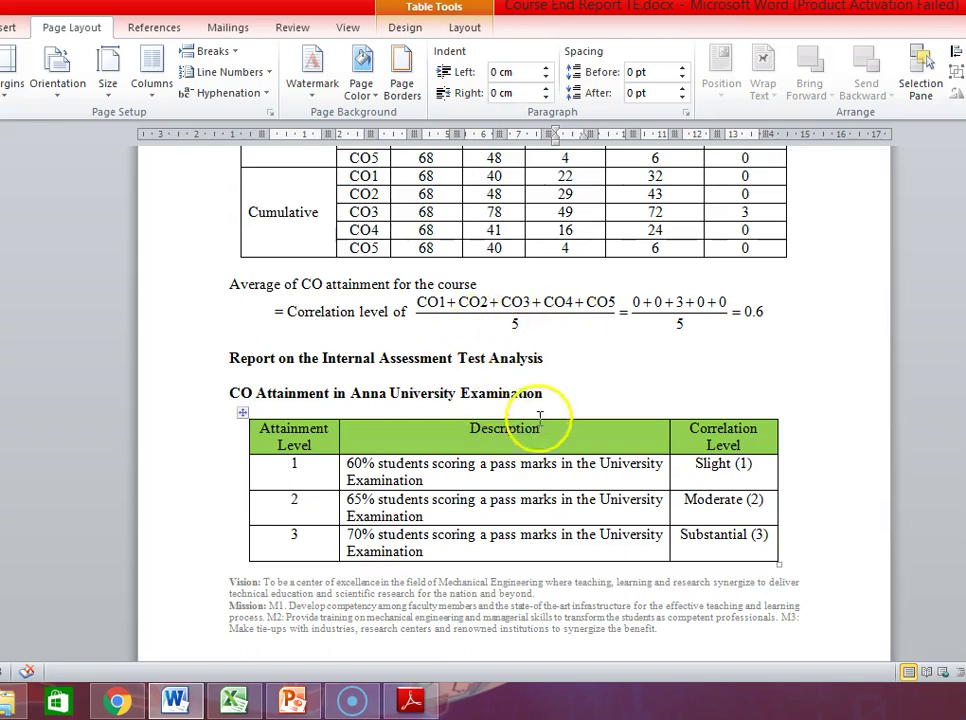
{"action": "scroll", "coordinate": [533, 540], "scroll_direction": "down", "scroll_amount": 15}
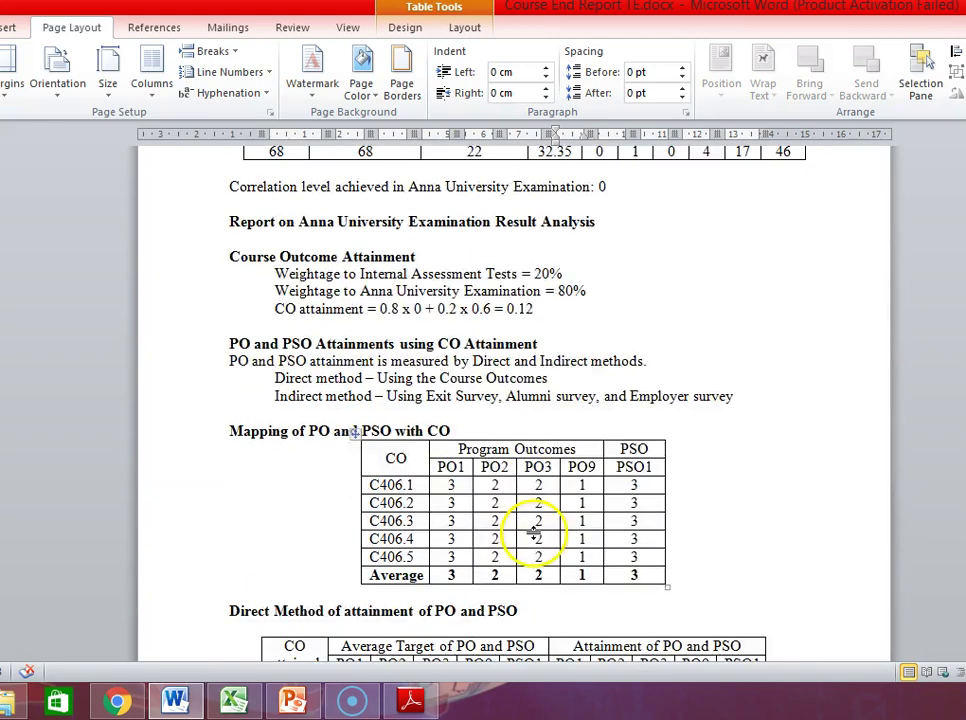
{"action": "scroll", "coordinate": [535, 533], "scroll_direction": "down", "scroll_amount": 4}
{"action": "scroll", "coordinate": [535, 533], "scroll_direction": "up", "scroll_amount": 8}
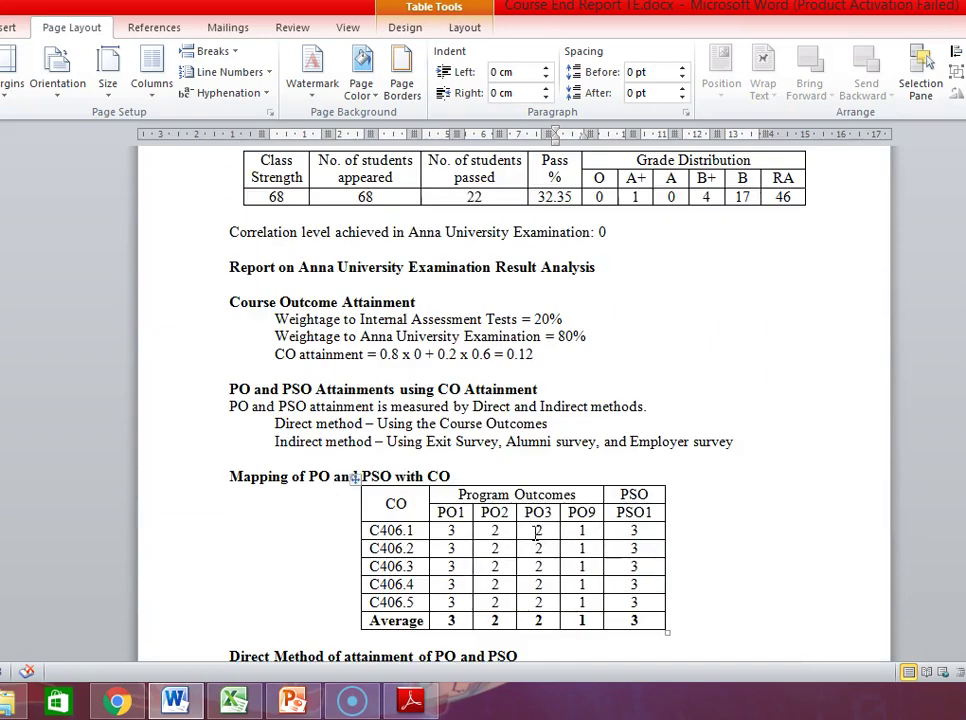
{"action": "scroll", "coordinate": [560, 531], "scroll_direction": "up", "scroll_amount": 9}
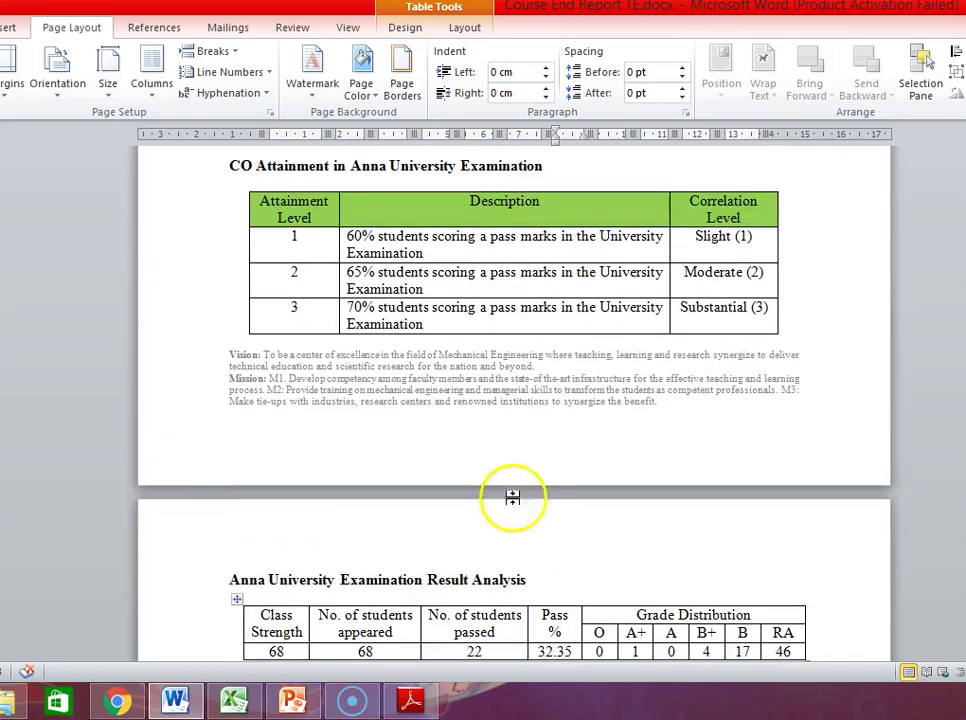